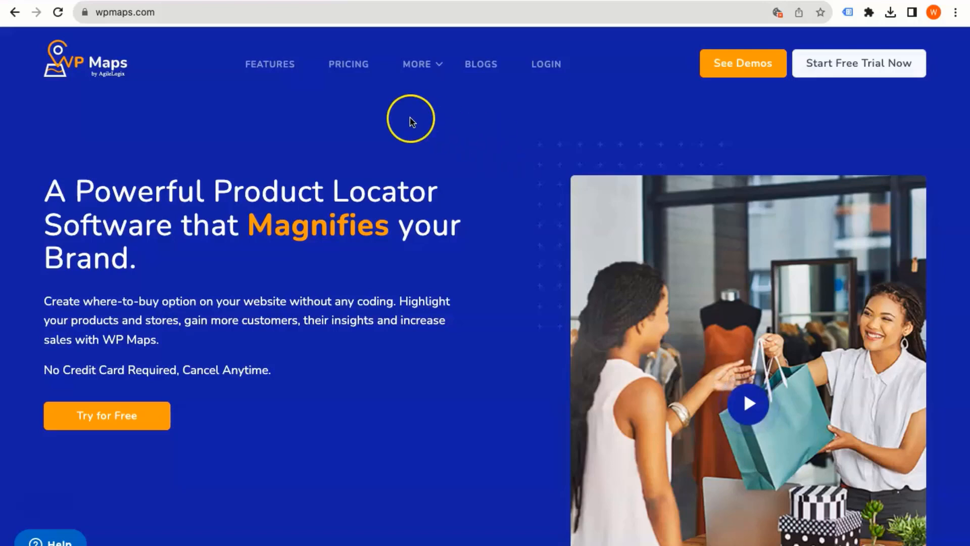
Step: Open the WP Maps features page and review the section on collecting leads with contact forms
{"action": "left_click", "coordinate": [284, 70]}
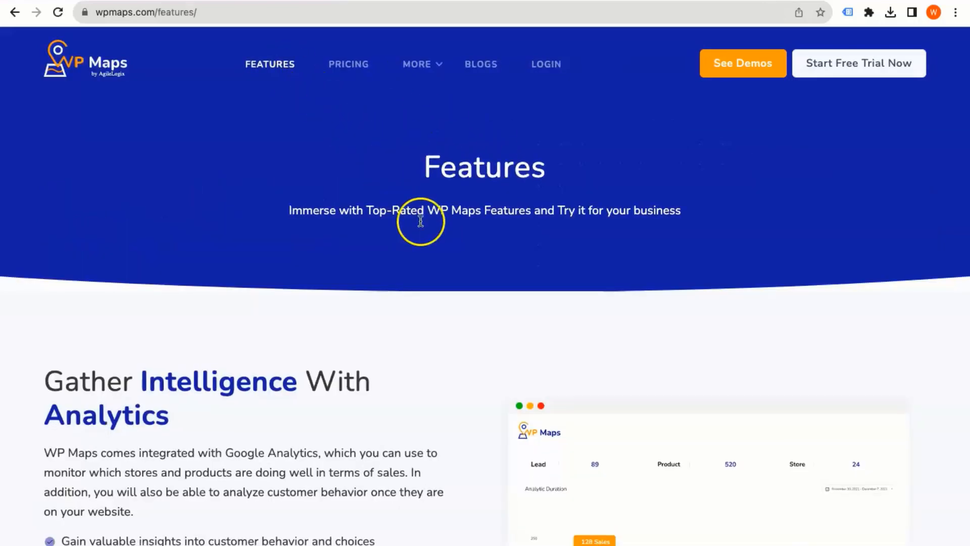
{"action": "scroll", "coordinate": [468, 306], "scroll_direction": "down", "scroll_amount": 2}
{"action": "scroll", "coordinate": [468, 309], "scroll_direction": "down", "scroll_amount": 5}
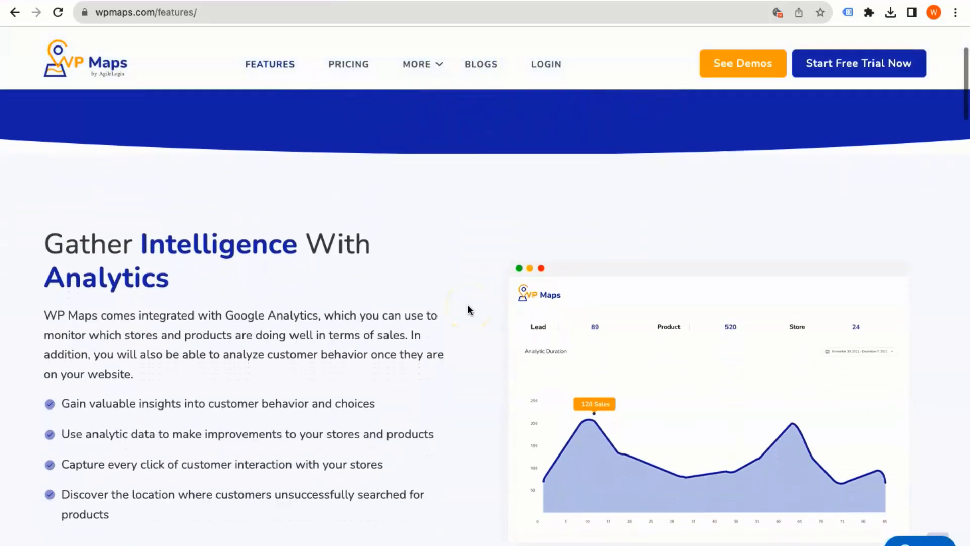
{"action": "scroll", "coordinate": [467, 305], "scroll_direction": "down", "scroll_amount": 5}
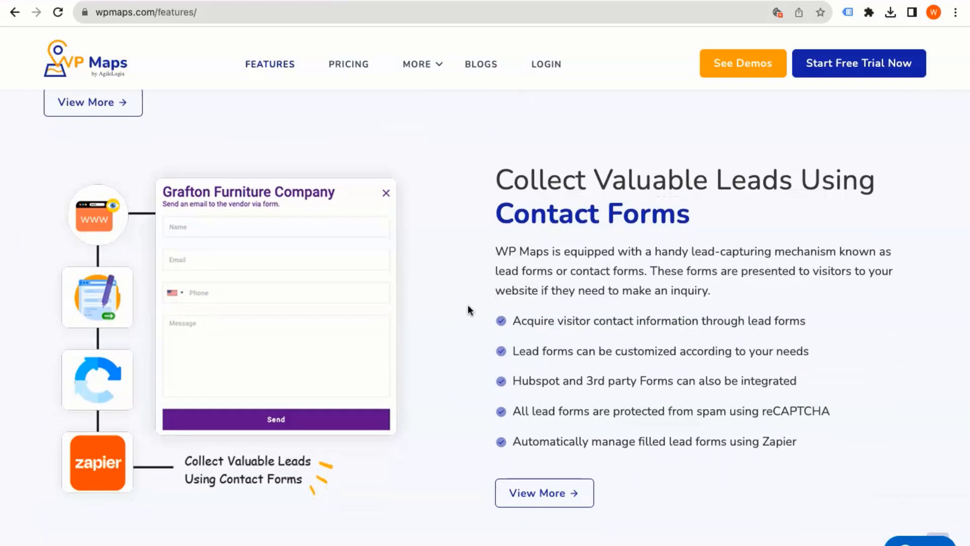
{"action": "scroll", "coordinate": [467, 309], "scroll_direction": "down", "scroll_amount": 1}
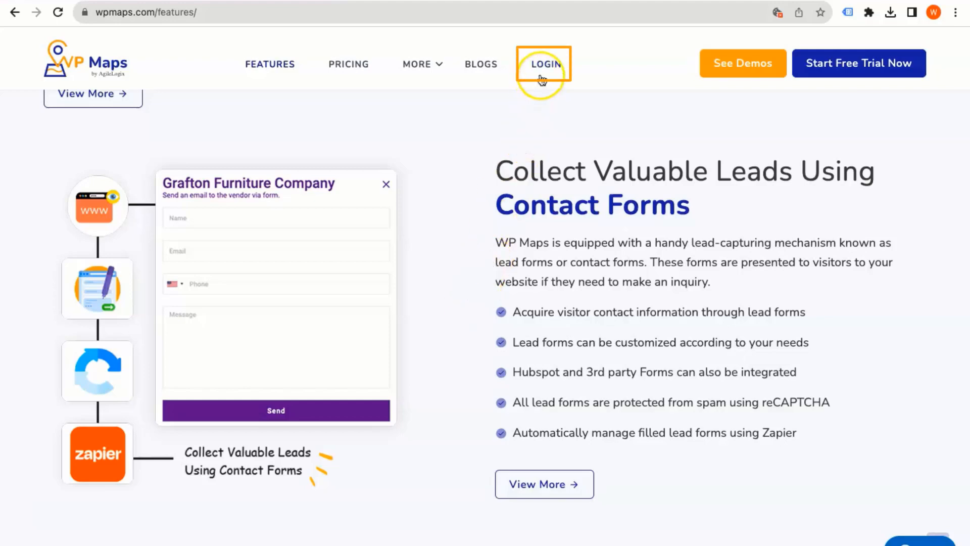
Step: Log in to the WP Maps dashboard and open the template customizer for the "ddd" widget build
{"action": "left_click", "coordinate": [312, 361]}
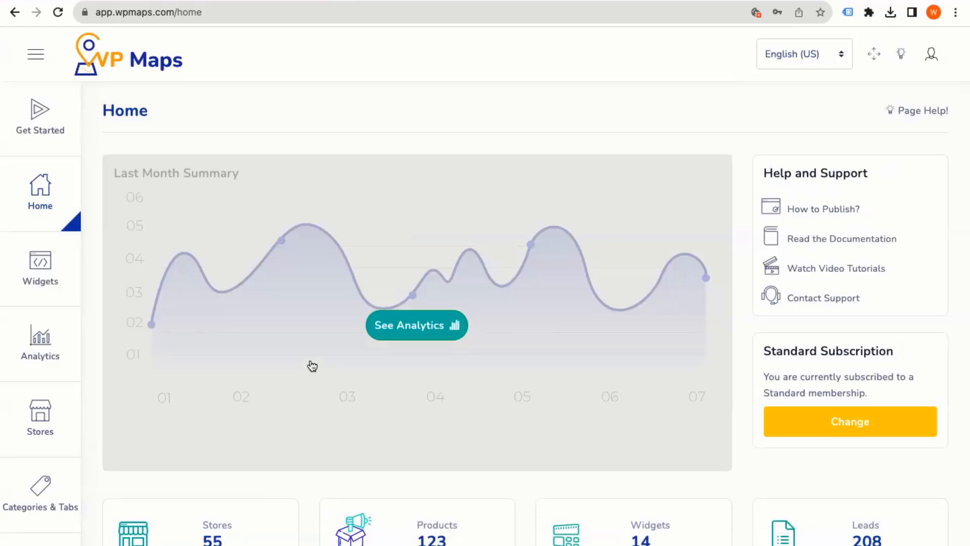
{"action": "scroll", "coordinate": [313, 366], "scroll_direction": "down", "scroll_amount": 1}
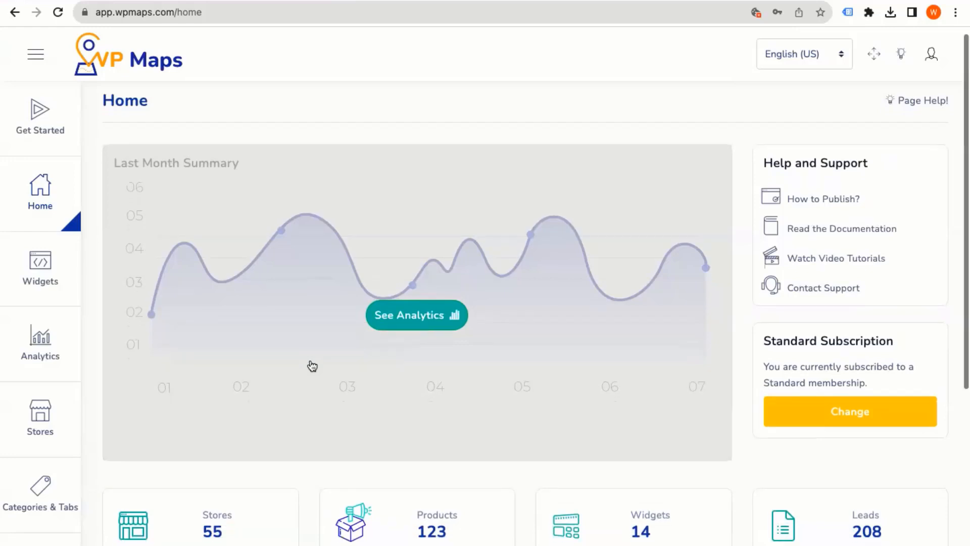
{"action": "left_click", "coordinate": [54, 285]}
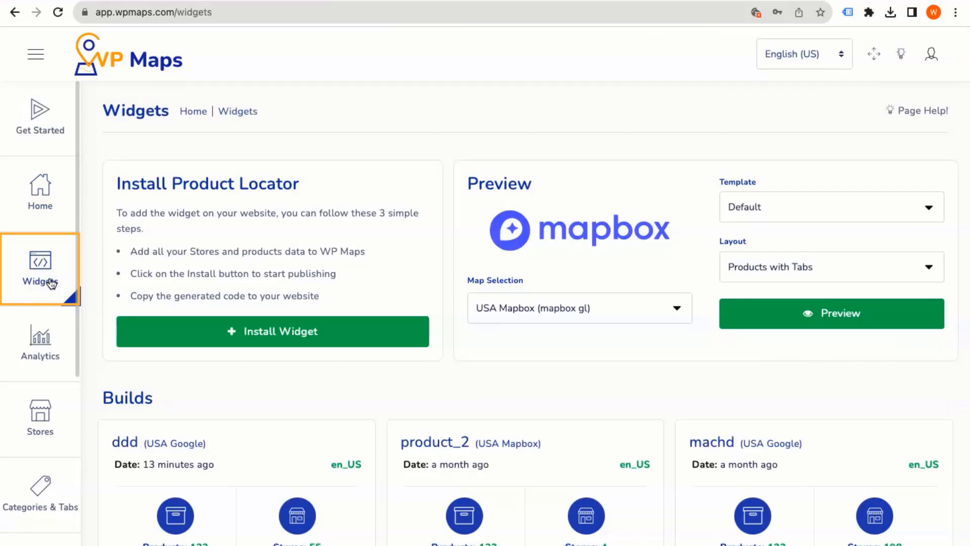
{"action": "scroll", "coordinate": [225, 296], "scroll_direction": "down", "scroll_amount": 5}
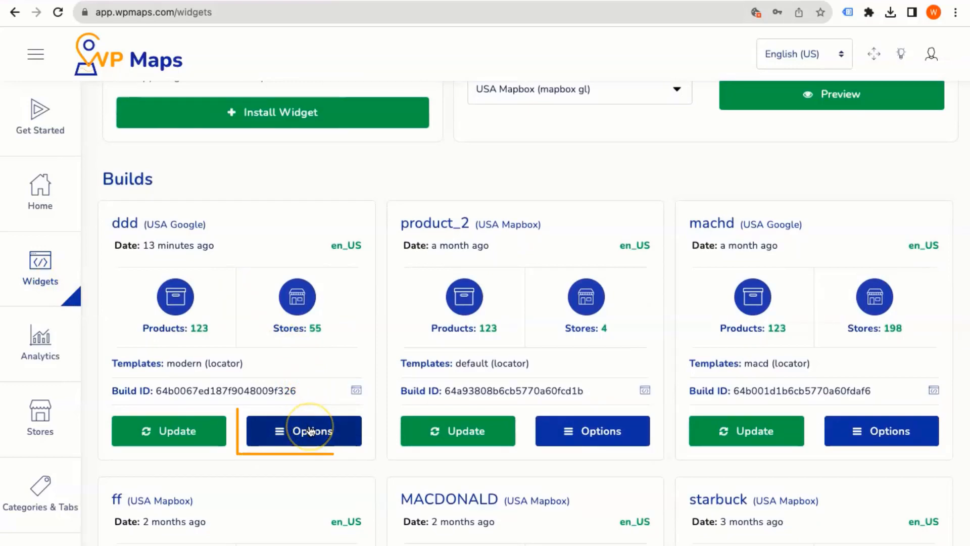
{"action": "left_click", "coordinate": [310, 431]}
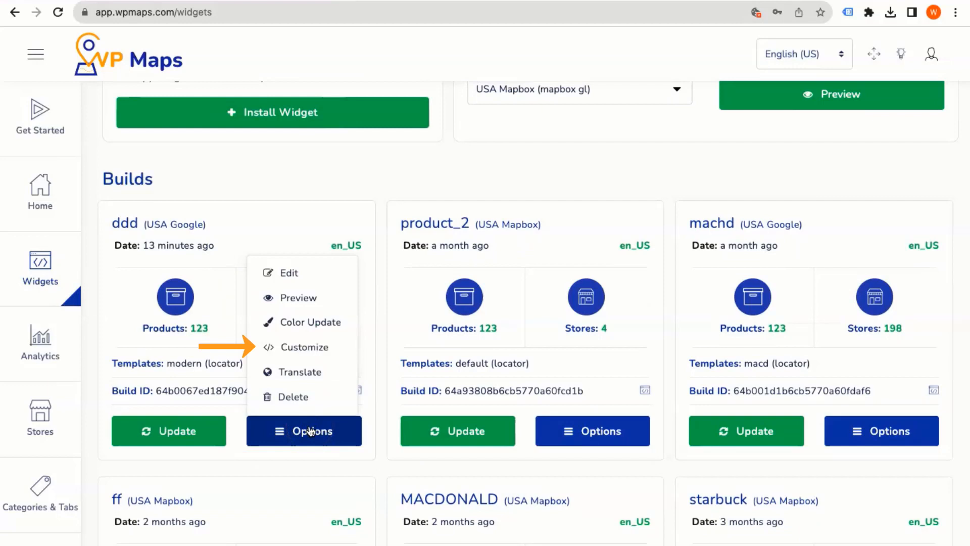
{"action": "left_click", "coordinate": [310, 356]}
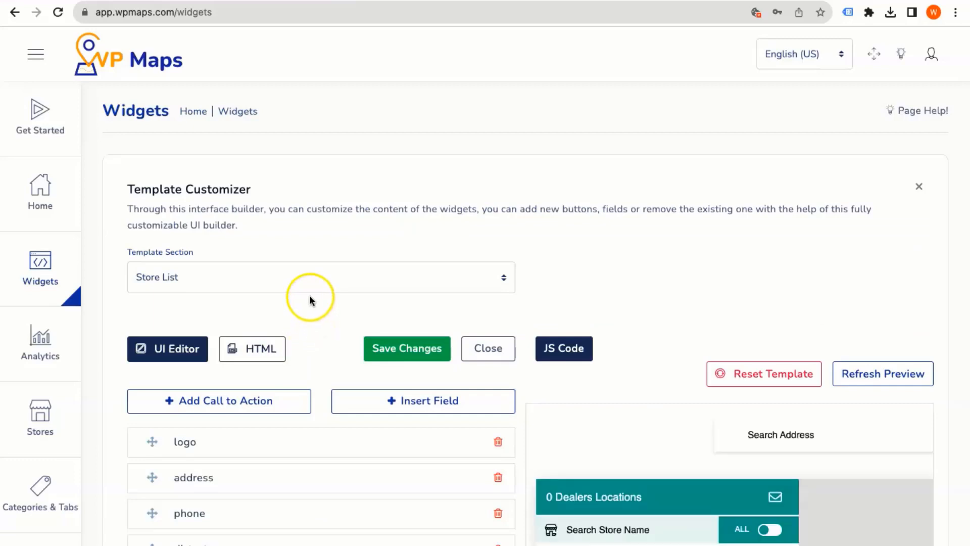
Step: Switch the template section to Lead Form and show it in the UI Editor
{"action": "left_click", "coordinate": [311, 287]}
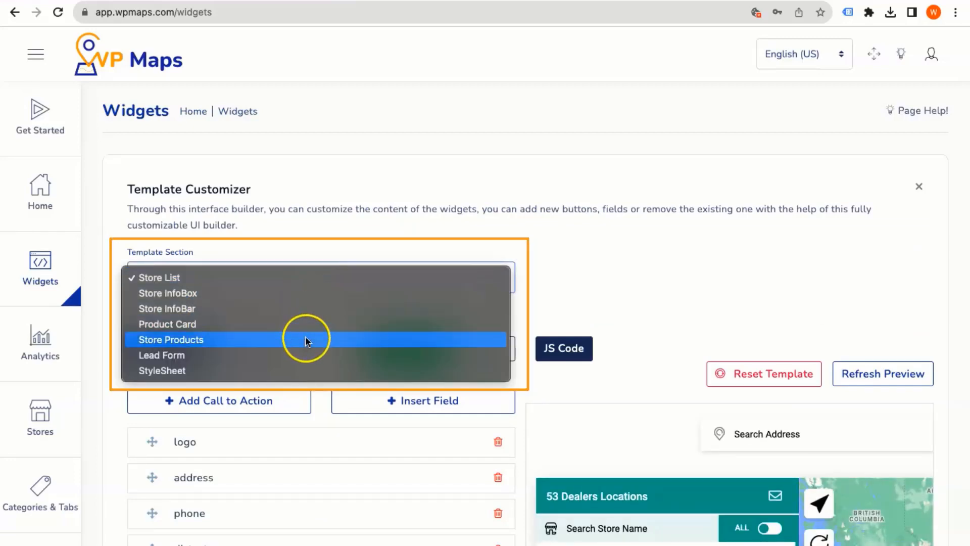
{"action": "left_click", "coordinate": [305, 352]}
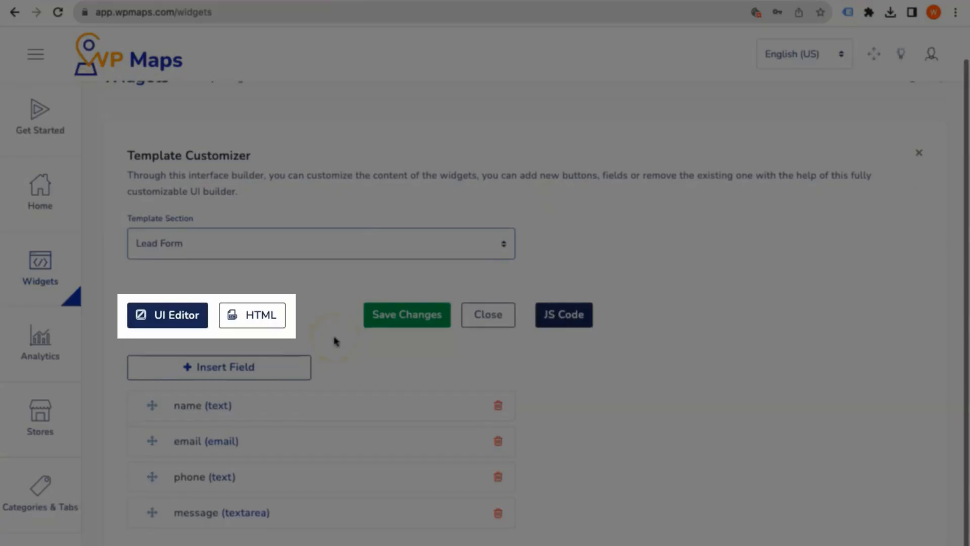
{"action": "left_click", "coordinate": [187, 318]}
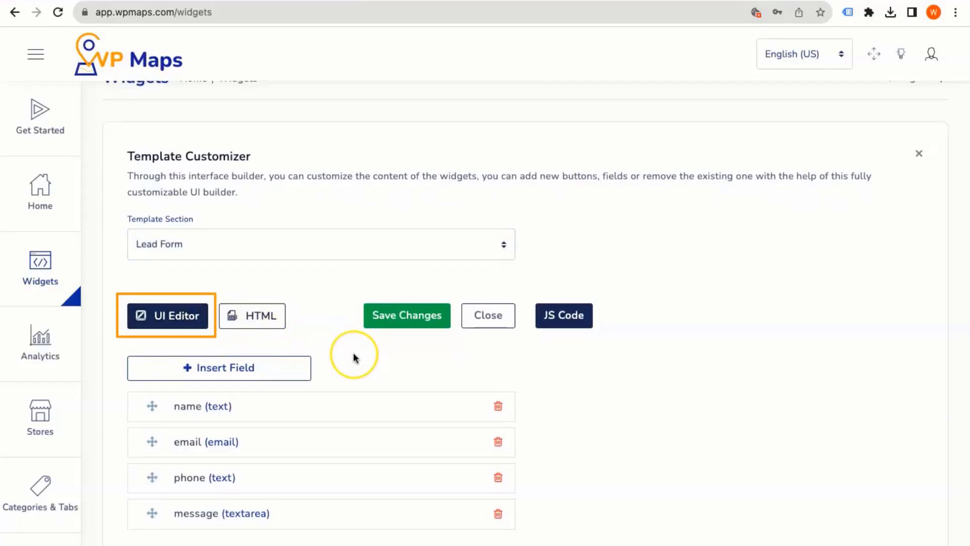
Step: Insert a lead form field labelled "Profession" with the name "profession" and field type text
{"action": "left_click", "coordinate": [256, 371]}
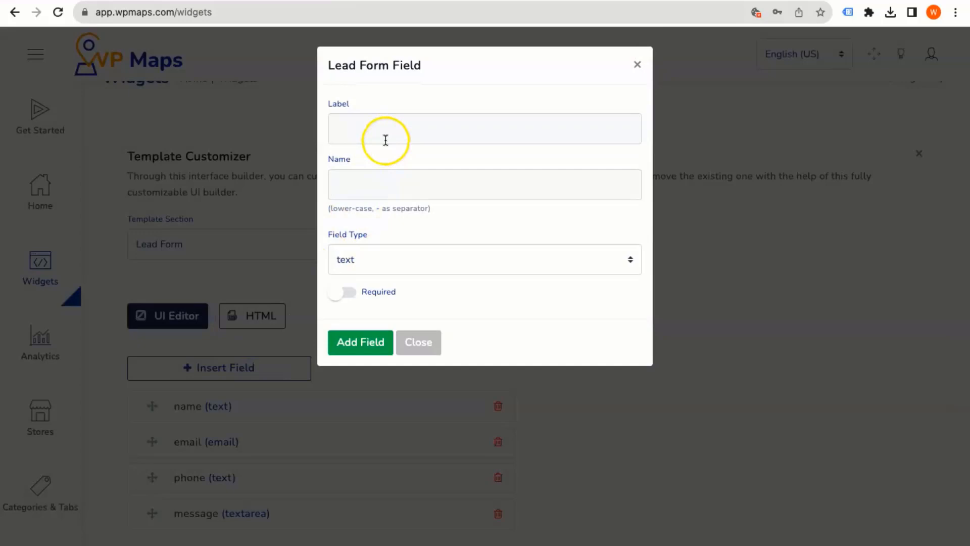
{"action": "left_click", "coordinate": [388, 134]}
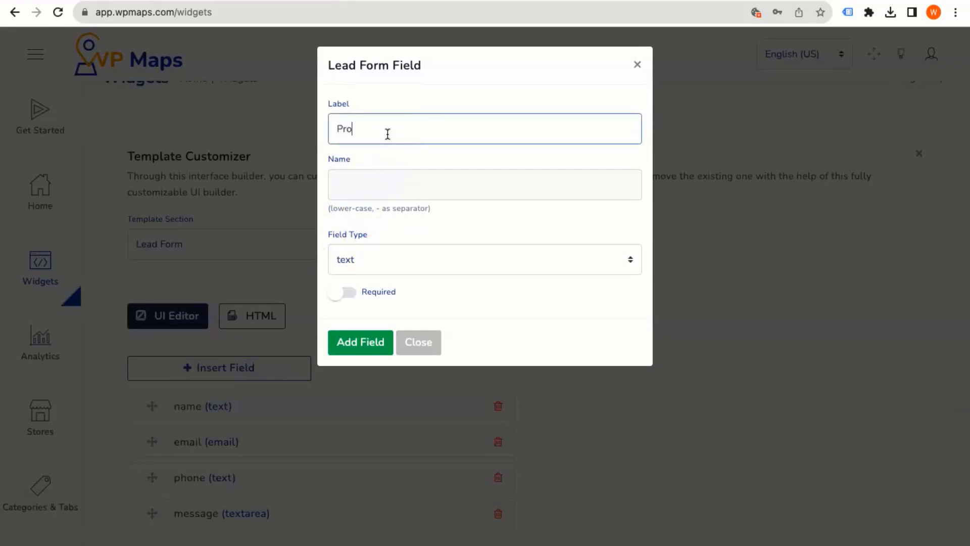
{"action": "type", "text": "Profession"}
{"action": "left_click", "coordinate": [388, 138]}
{"action": "left_click", "coordinate": [393, 180]}
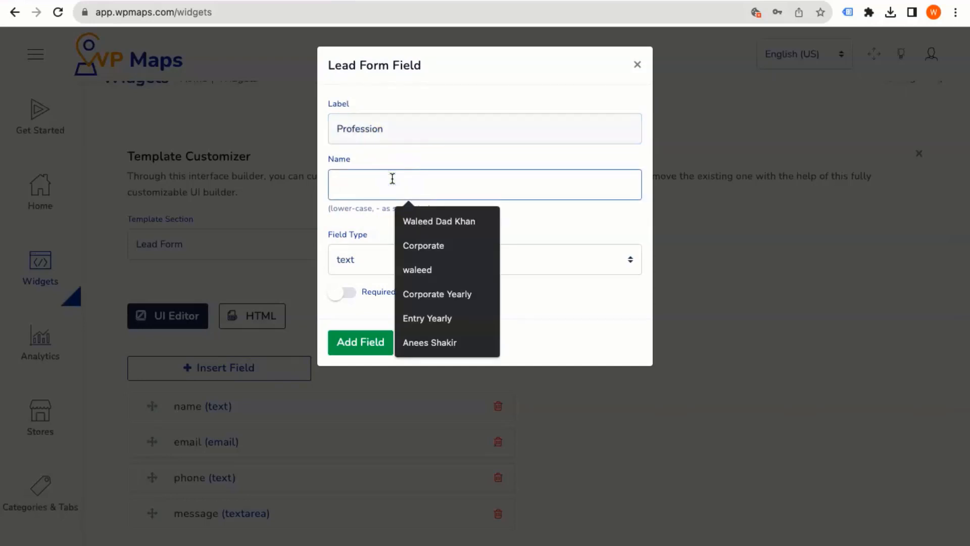
{"action": "type", "text": "profession"}
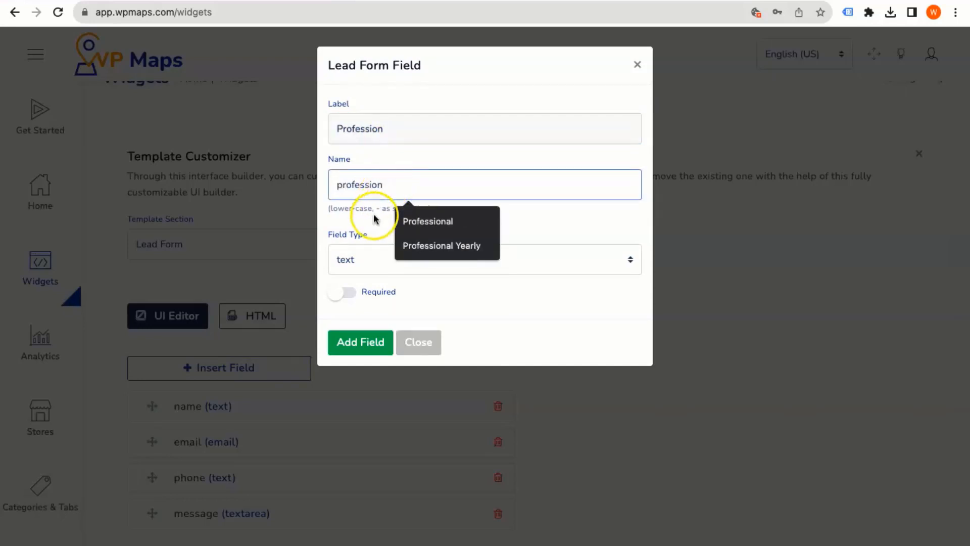
{"action": "left_click", "coordinate": [385, 260]}
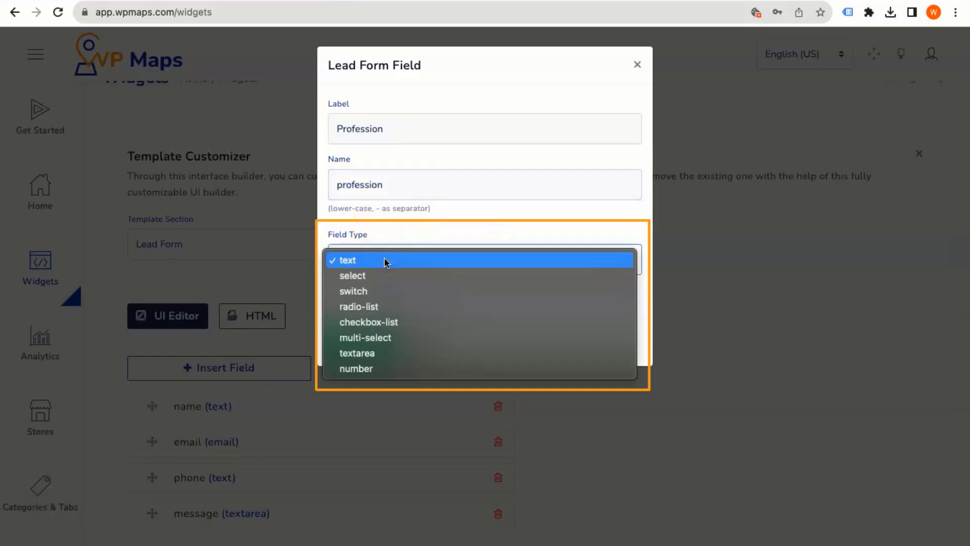
{"action": "left_click", "coordinate": [388, 264]}
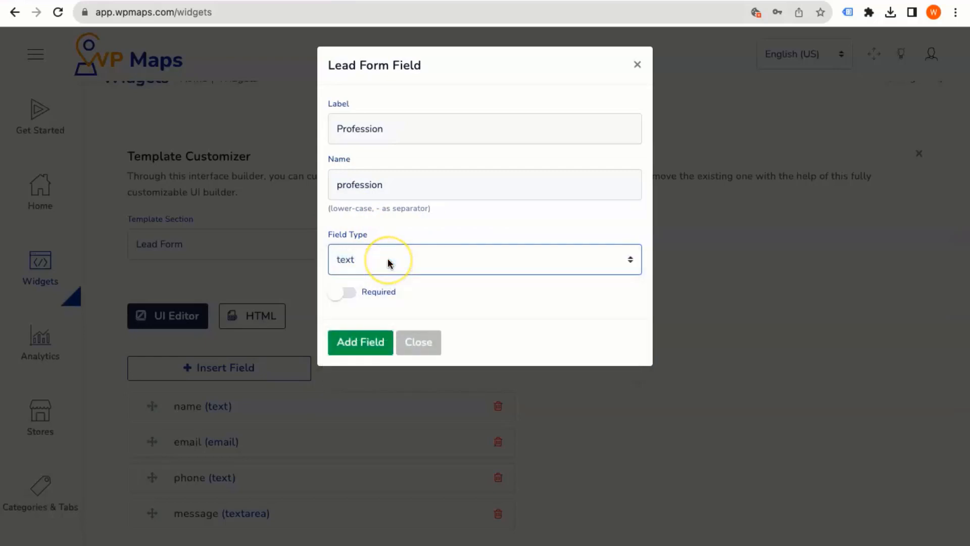
{"action": "left_click", "coordinate": [363, 341]}
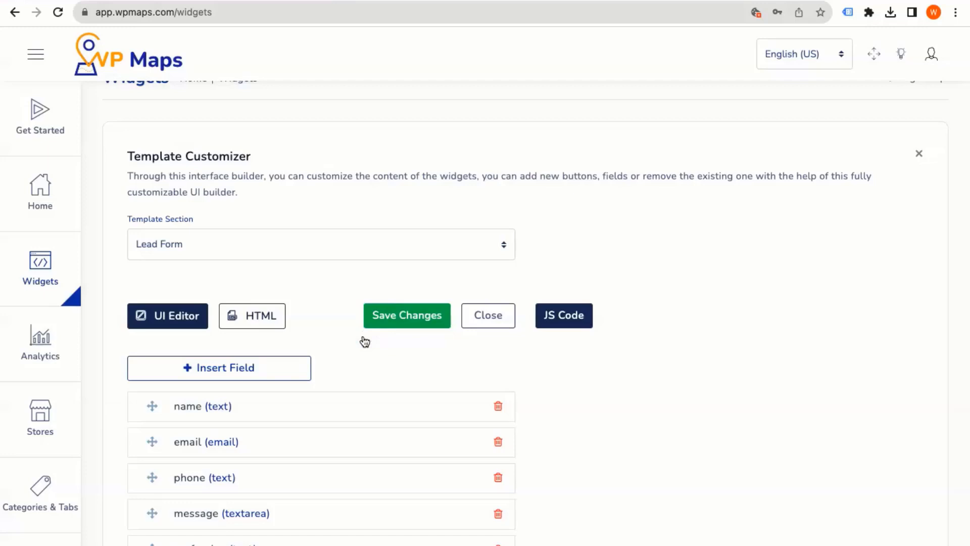
Step: Place the profession field directly below name, then save the template changes and close the customizer
{"action": "left_click", "coordinate": [389, 287]}
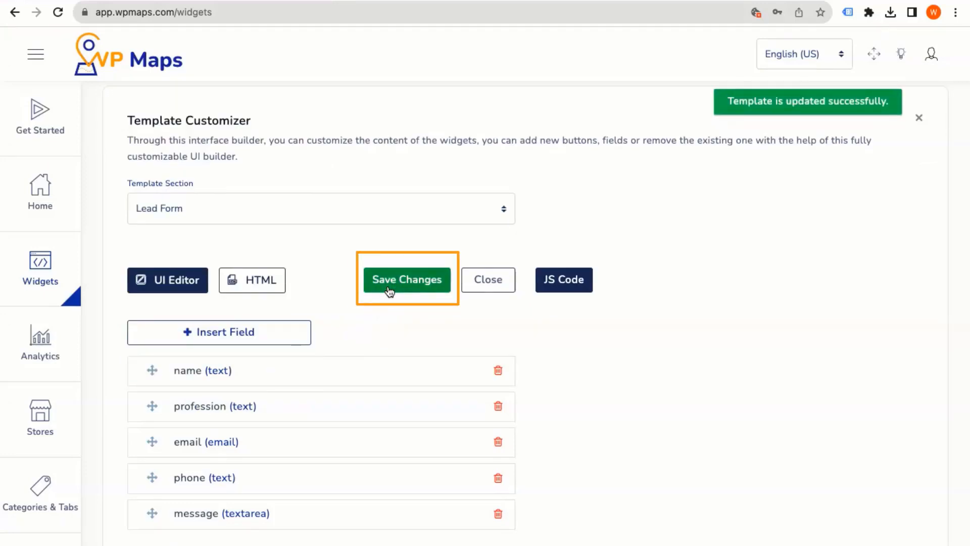
{"action": "left_click", "coordinate": [919, 118]}
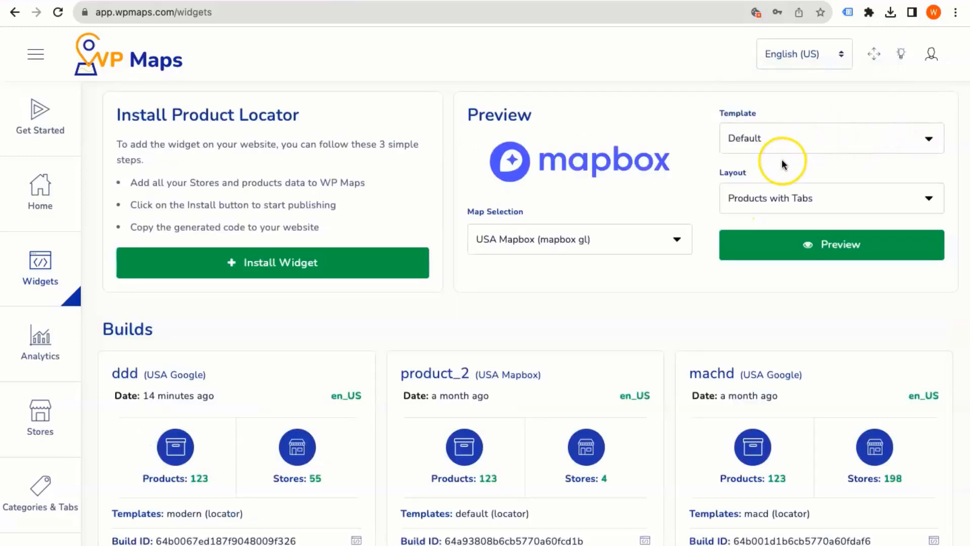
Step: Preview the "ddd" build and check the Profession field in the Amanda Food Court email form
{"action": "scroll", "coordinate": [375, 317], "scroll_direction": "down", "scroll_amount": 3}
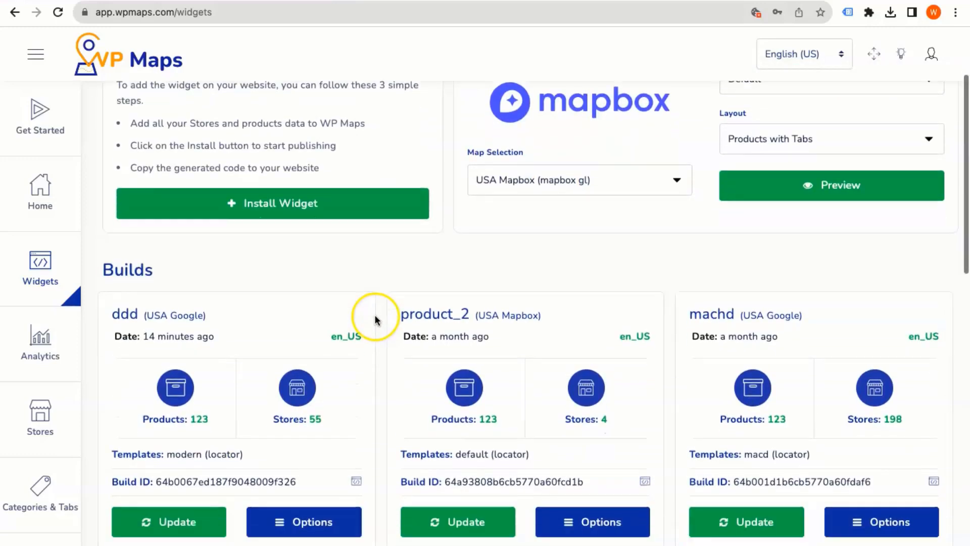
{"action": "left_click", "coordinate": [325, 437]}
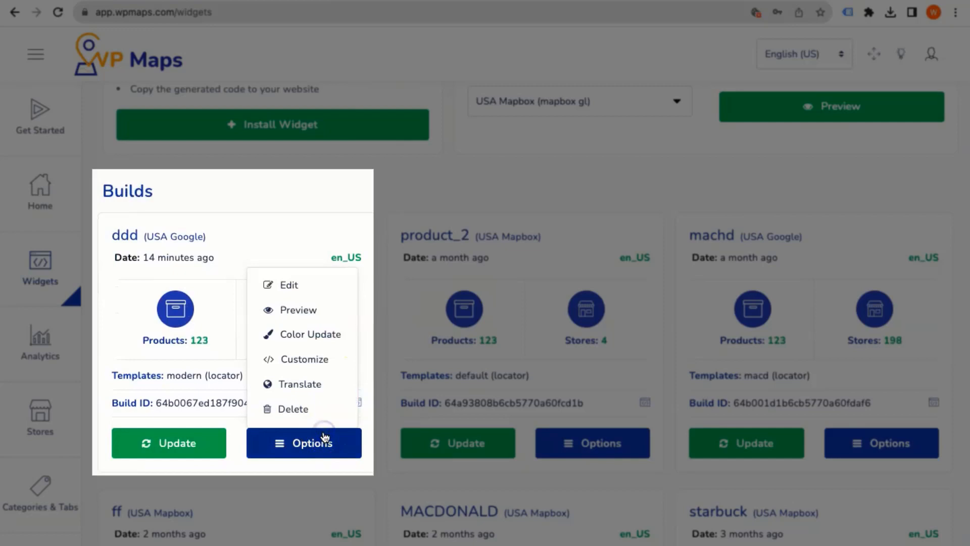
{"action": "left_click", "coordinate": [313, 317]}
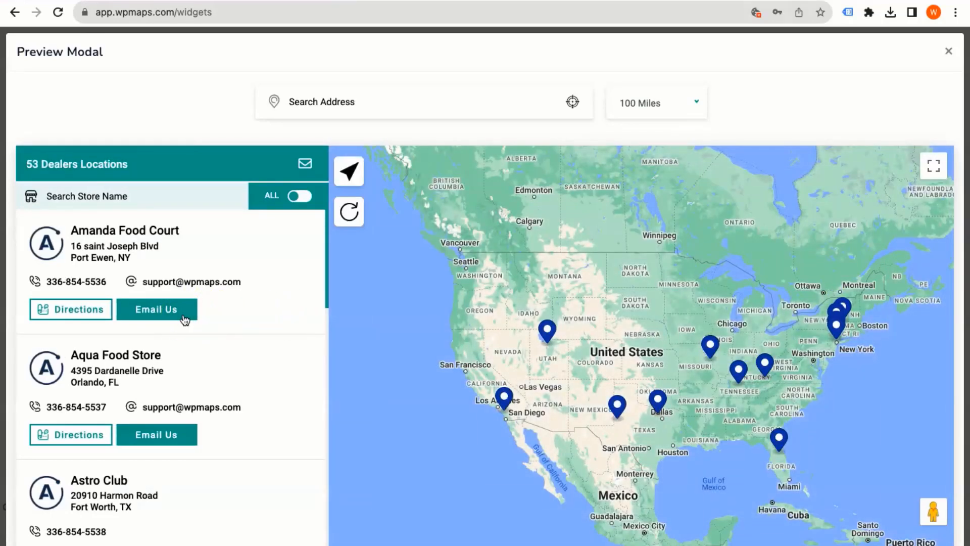
{"action": "left_click", "coordinate": [183, 314]}
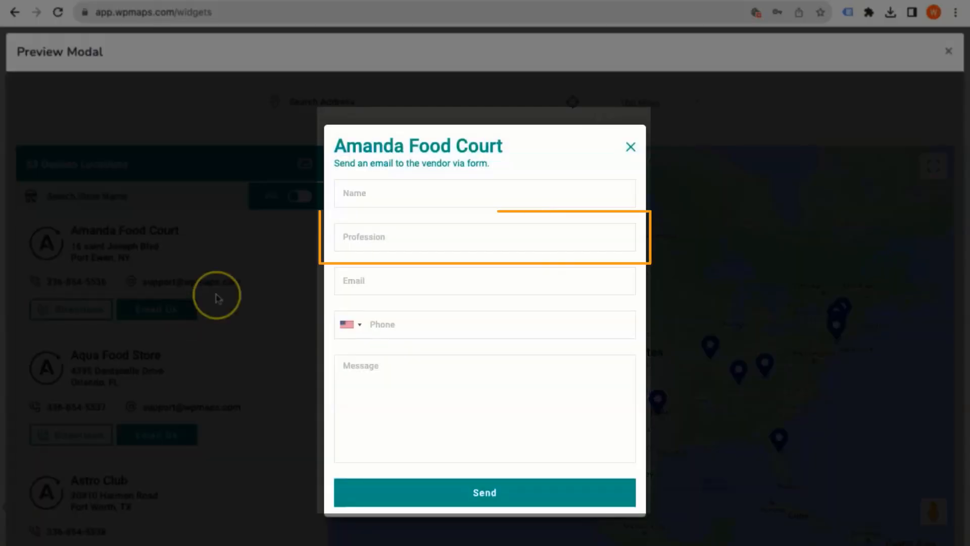
{"action": "left_click", "coordinate": [354, 239]}
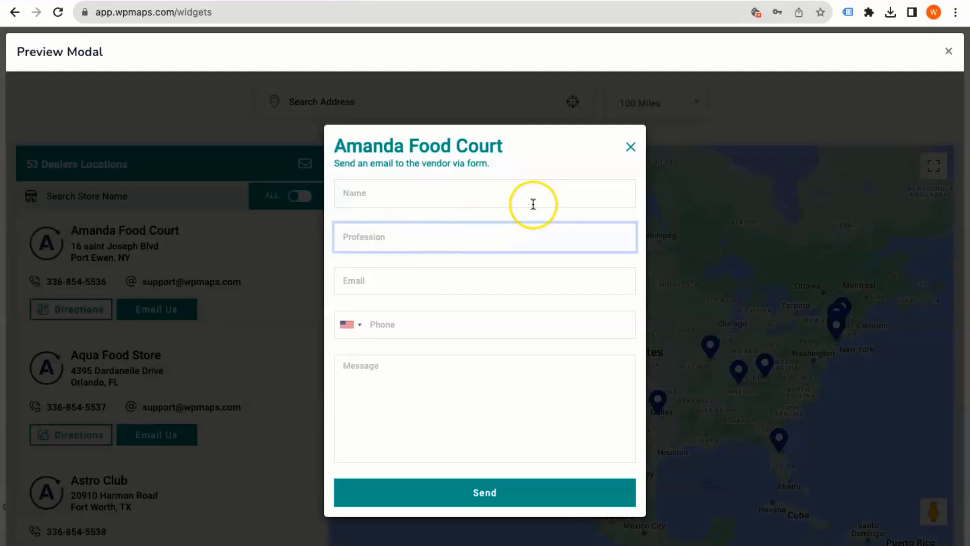
{"action": "left_click", "coordinate": [630, 151]}
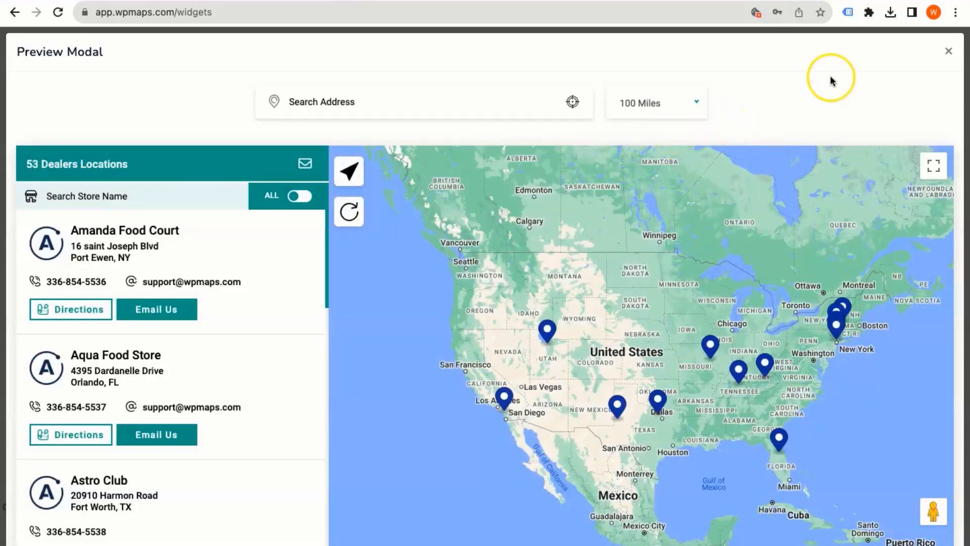
{"action": "left_click", "coordinate": [948, 50]}
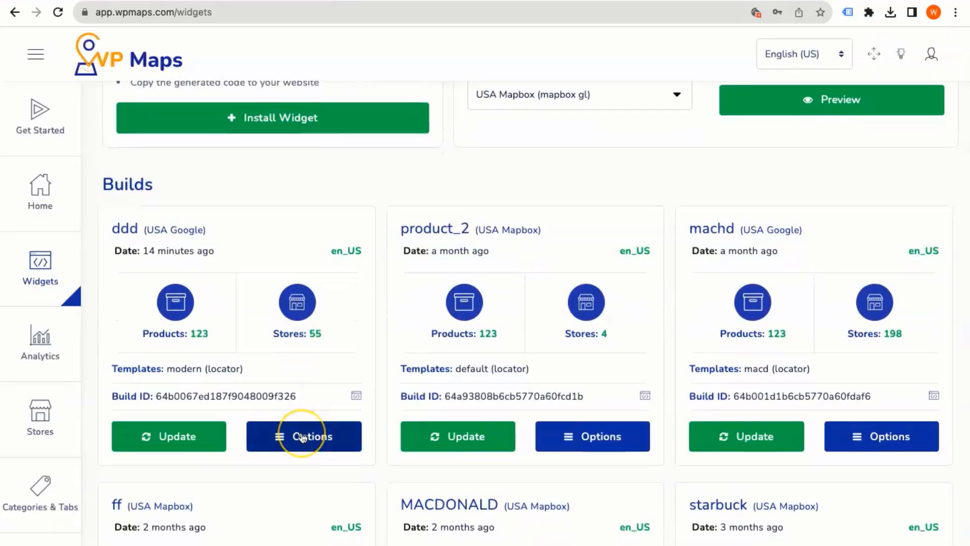
Step: Reopen the "ddd" build's template customizer at the Lead Form section and open its JS code editor
{"action": "left_click", "coordinate": [302, 438]}
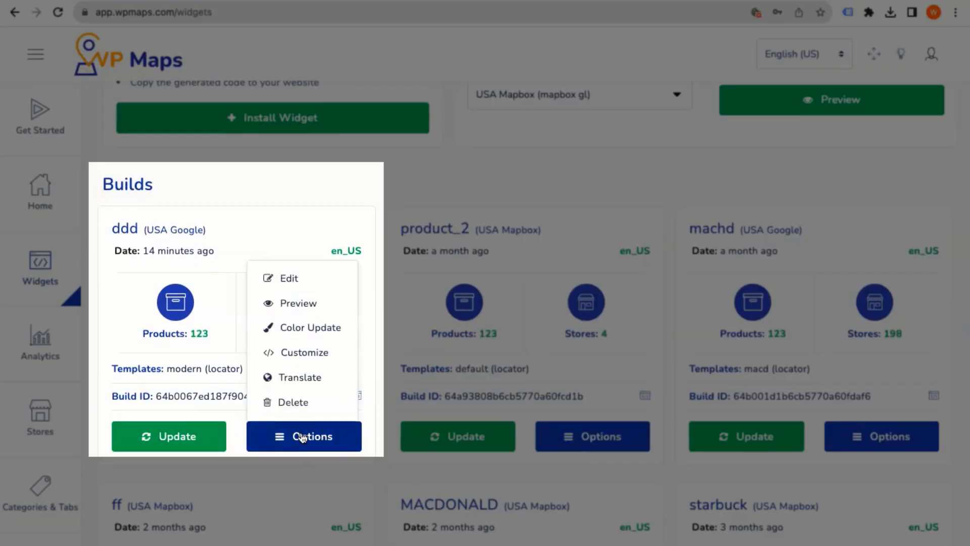
{"action": "left_click", "coordinate": [305, 353]}
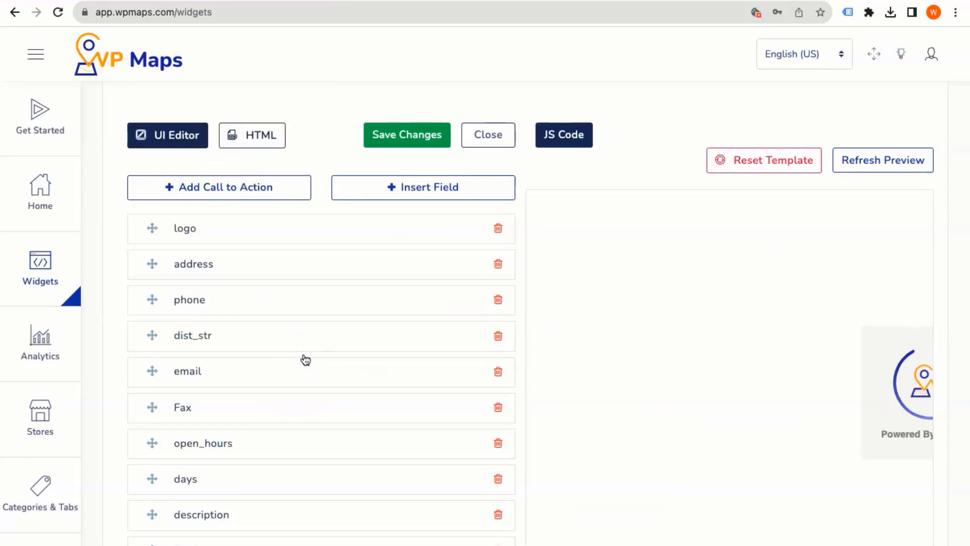
{"action": "scroll", "coordinate": [306, 359], "scroll_direction": "up", "scroll_amount": 2}
{"action": "scroll", "coordinate": [305, 360], "scroll_direction": "up", "scroll_amount": 2}
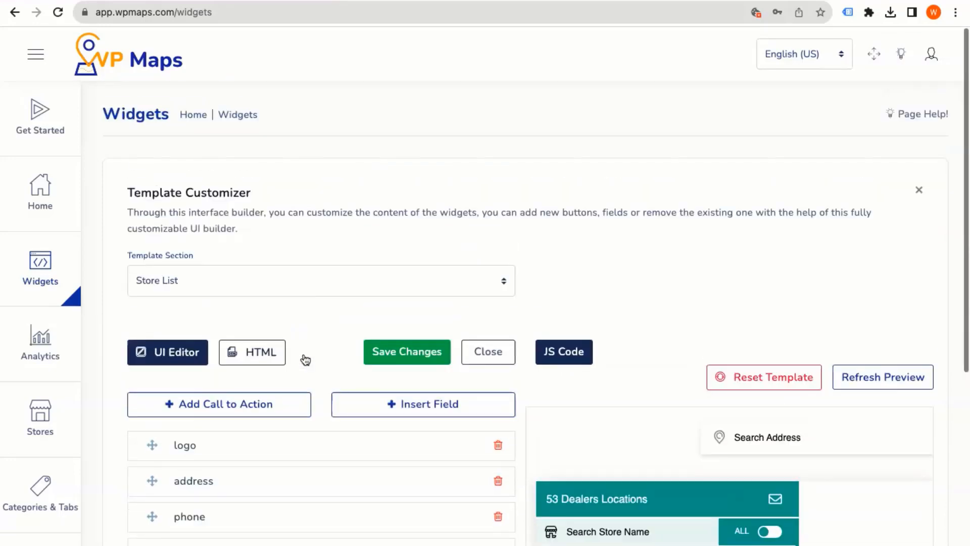
{"action": "left_click", "coordinate": [277, 277]}
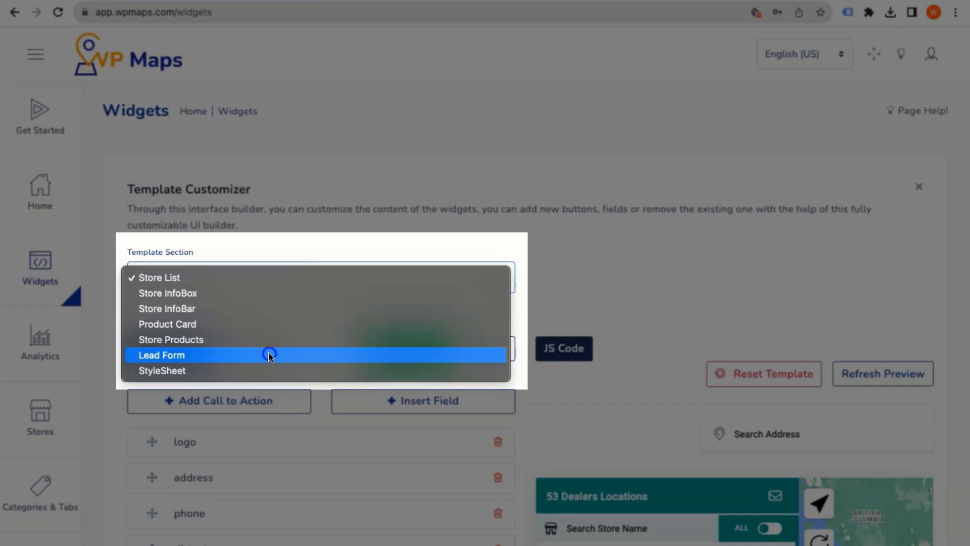
{"action": "left_click", "coordinate": [269, 355]}
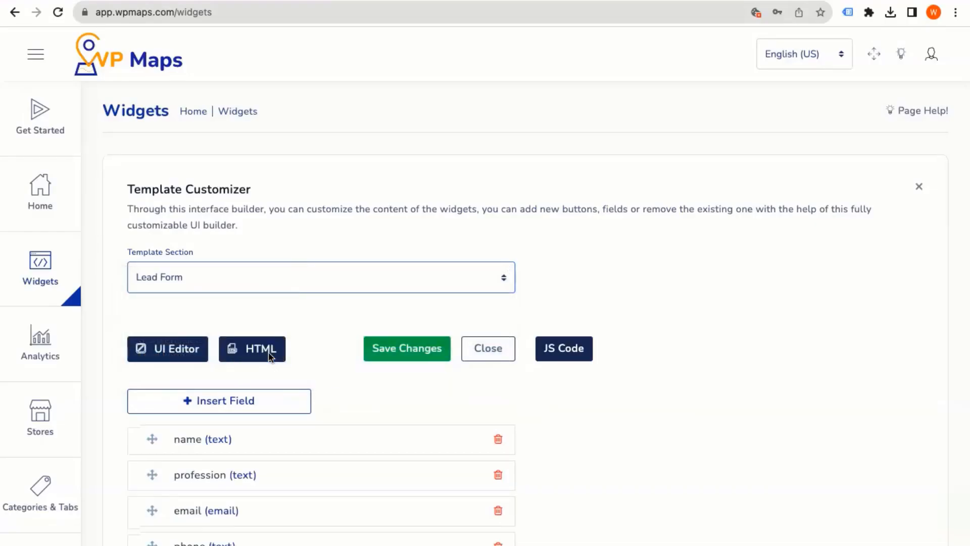
{"action": "left_click", "coordinate": [549, 349]}
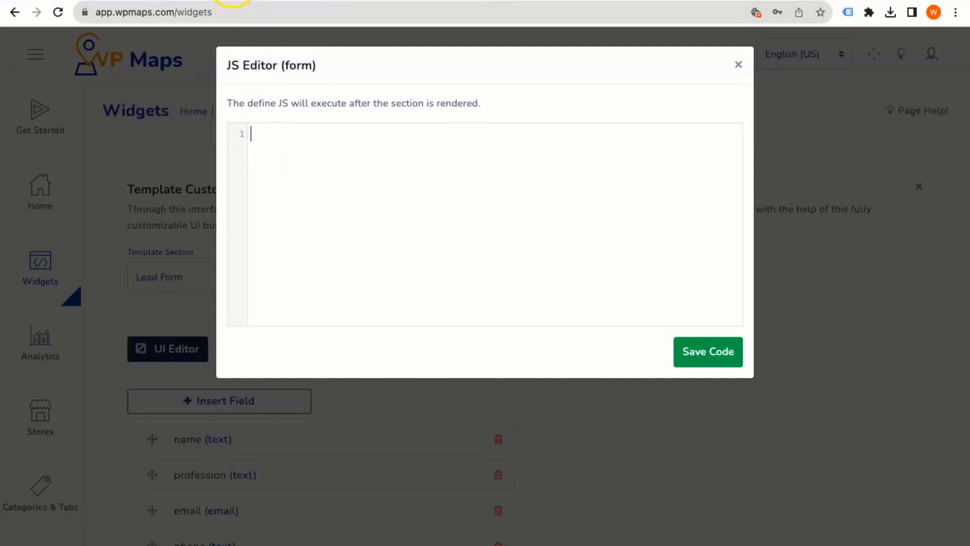
Step: Switch to HubSpot, dismiss the embed dialog, return to all forms and reopen the "New registration form" for editing
{"action": "left_click", "coordinate": [231, 0]}
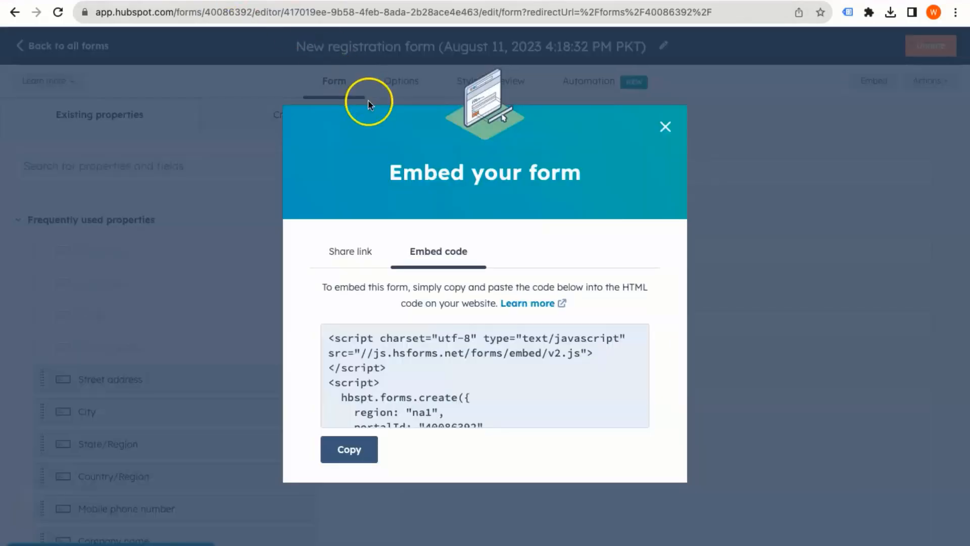
{"action": "left_click", "coordinate": [664, 126]}
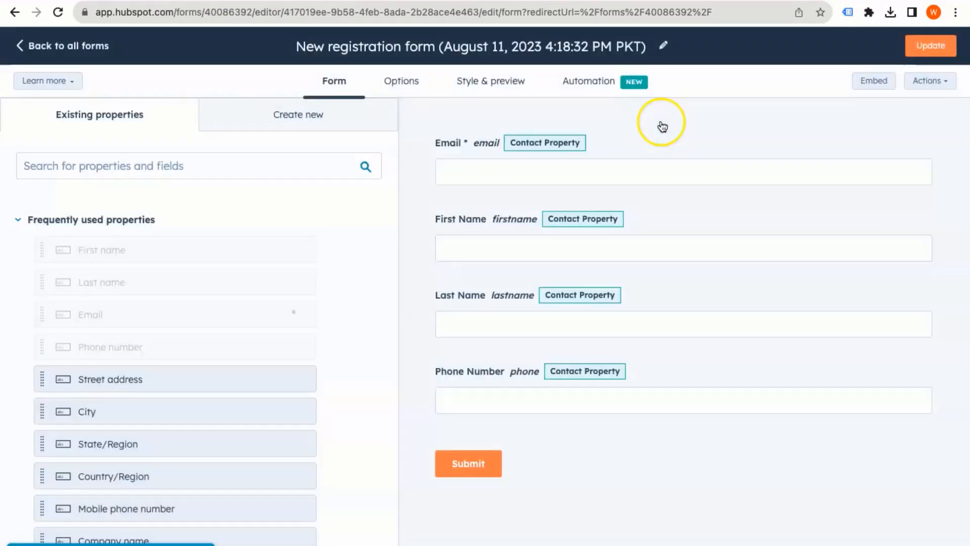
{"action": "left_click", "coordinate": [92, 50]}
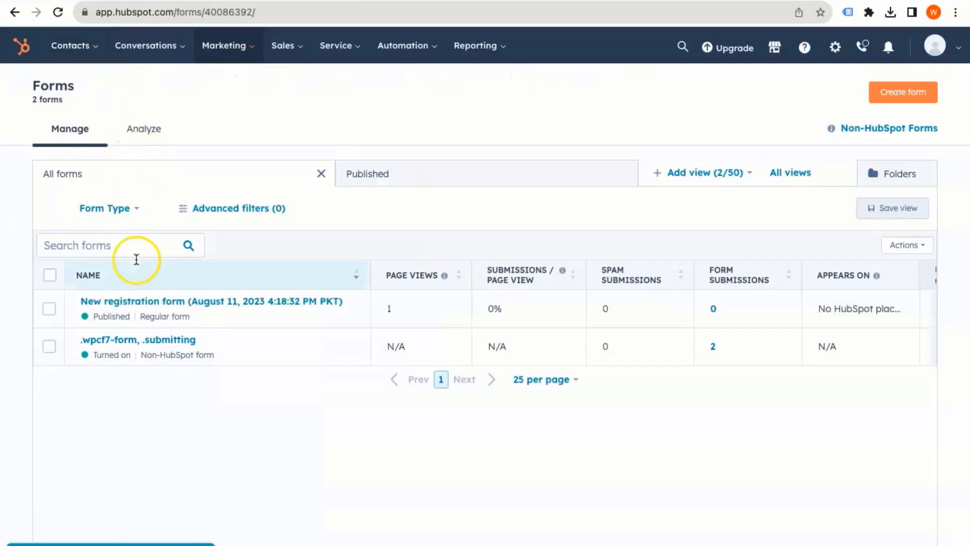
{"action": "mouse_move", "coordinate": [156, 314]}
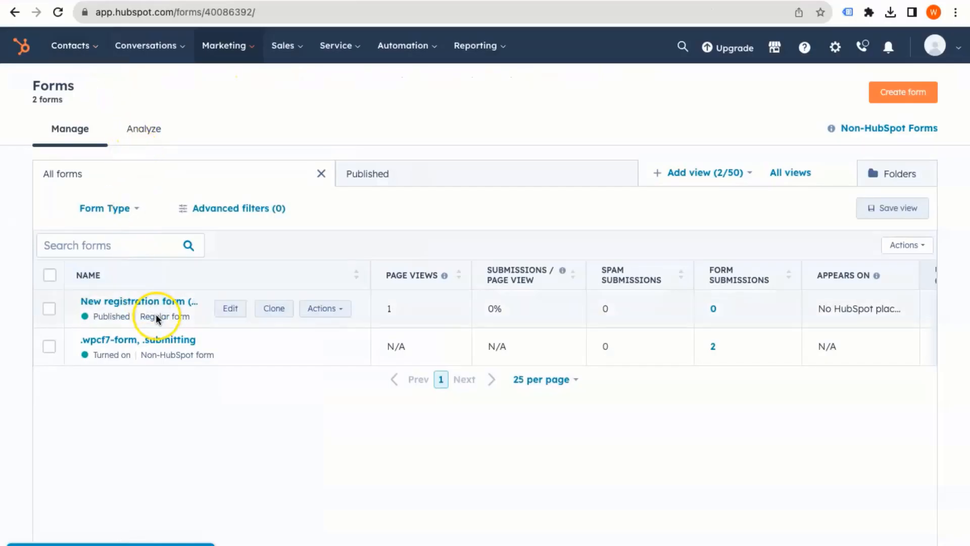
{"action": "left_click", "coordinate": [230, 309]}
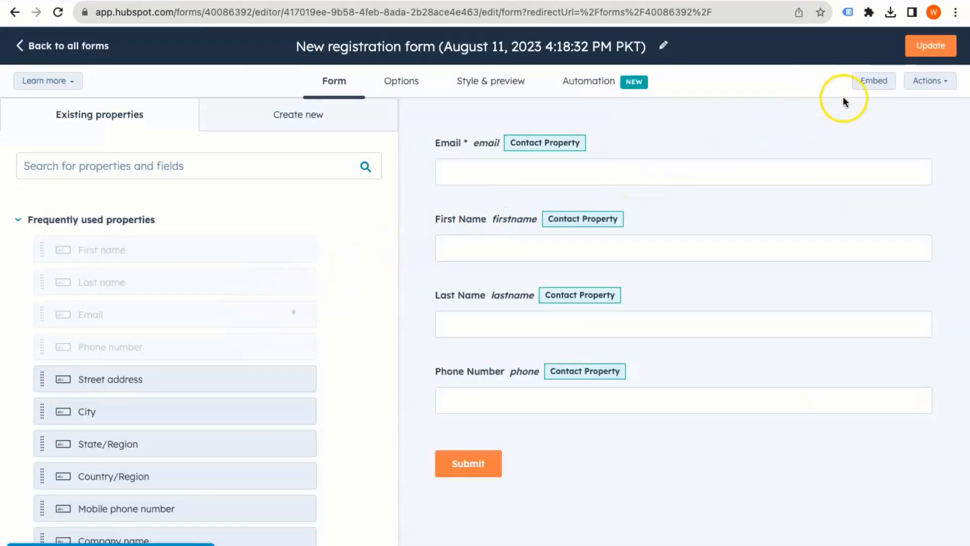
Step: Display the HubSpot registration form's embed code and copy it
{"action": "left_click", "coordinate": [868, 81]}
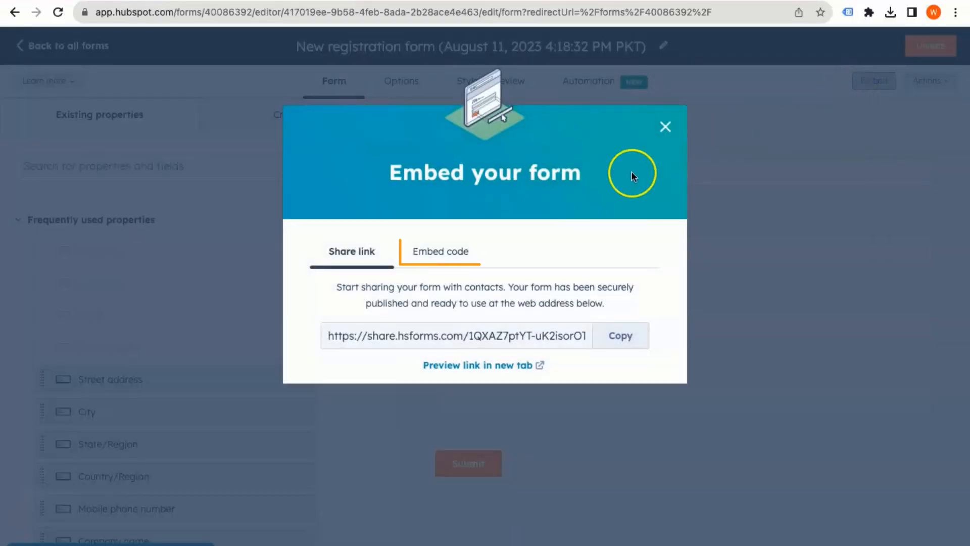
{"action": "left_click", "coordinate": [433, 259]}
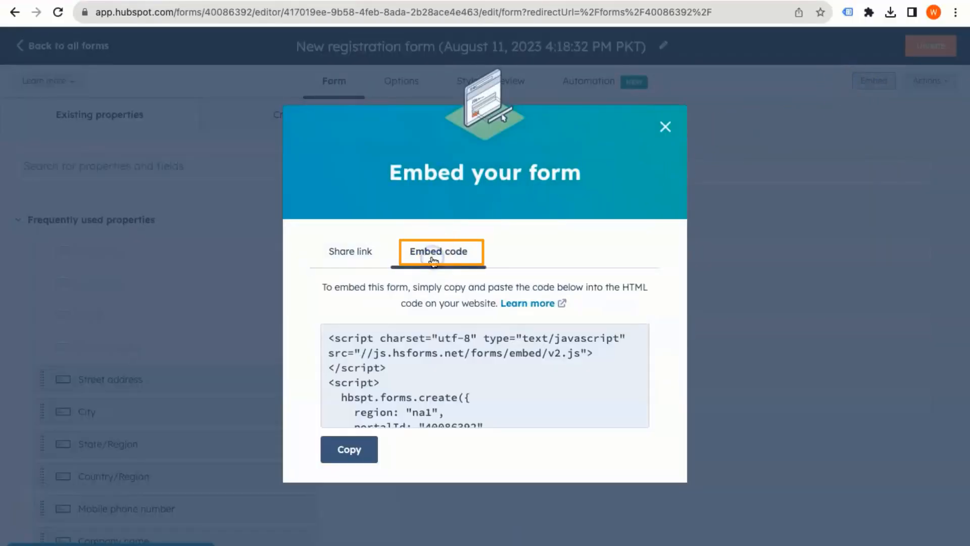
{"action": "left_click", "coordinate": [356, 454]}
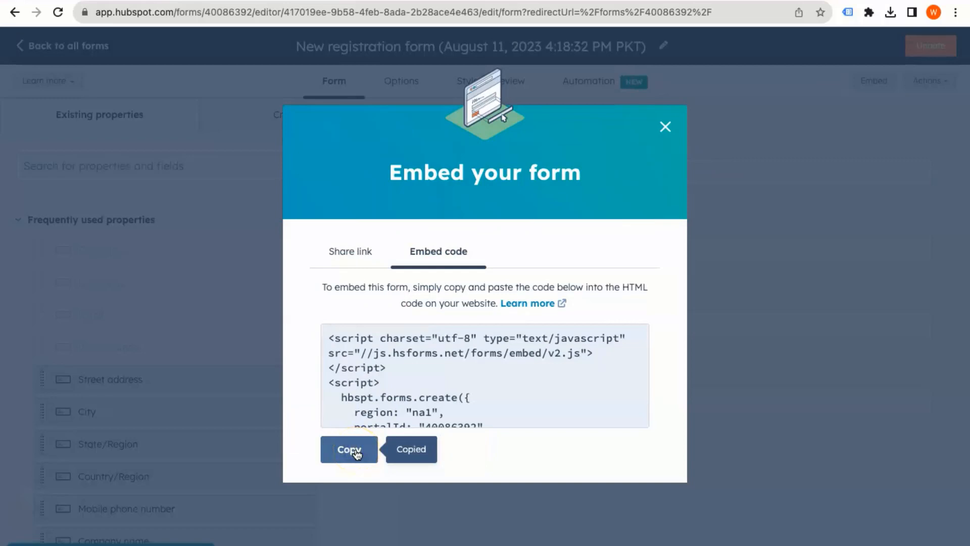
{"action": "left_click", "coordinate": [355, 420]}
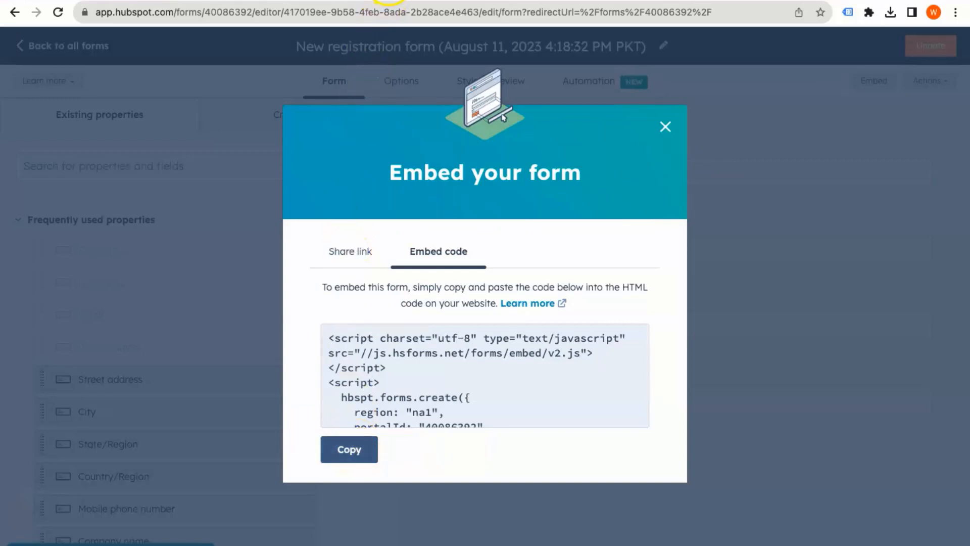
Step: Switch back to WP Maps, paste the embed code into the form's JS editor and delete its two opening script lines
{"action": "left_click", "coordinate": [389, 1]}
{"action": "left_click", "coordinate": [337, 127]}
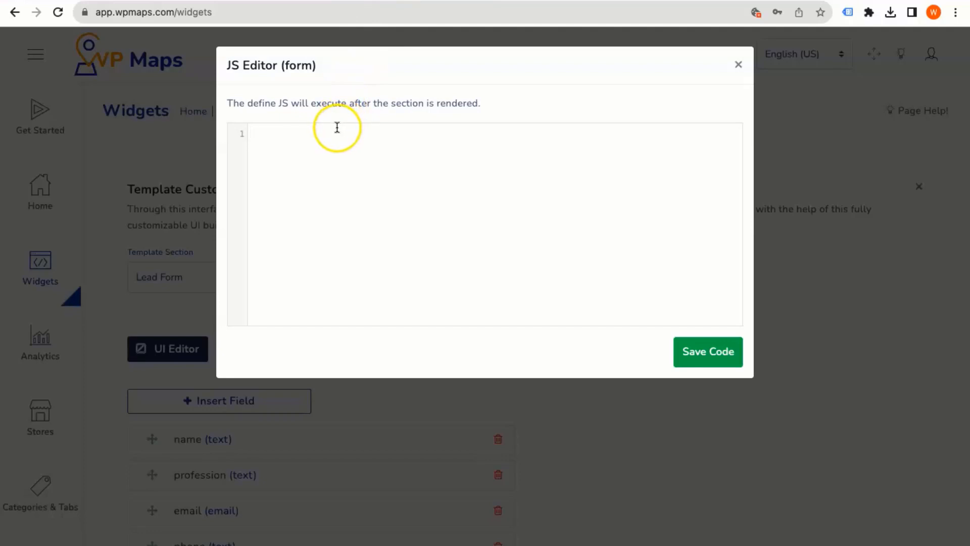
{"action": "key", "text": "ctrl+v"}
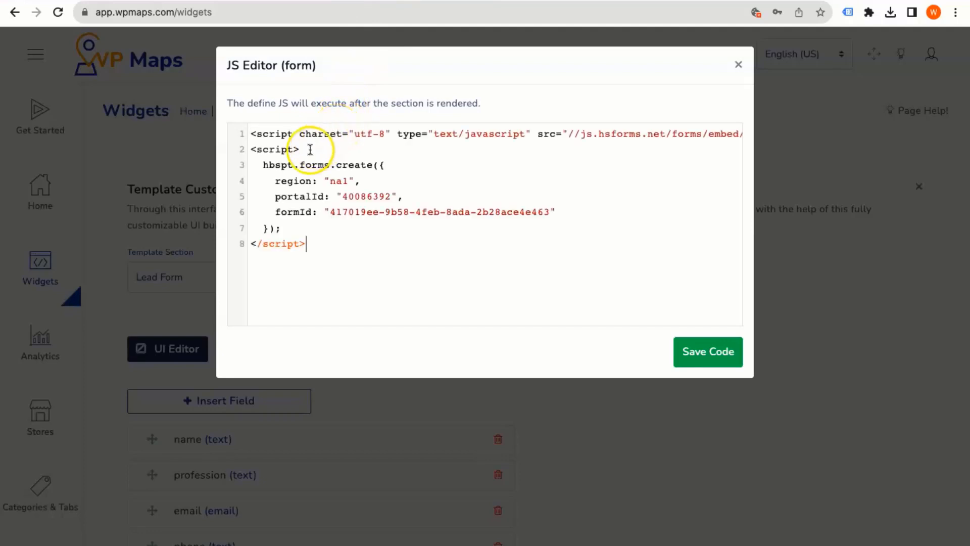
{"action": "left_click_drag", "start_coordinate": [310, 148], "coordinate": [248, 130]}
{"action": "key", "text": "BackSpace"}
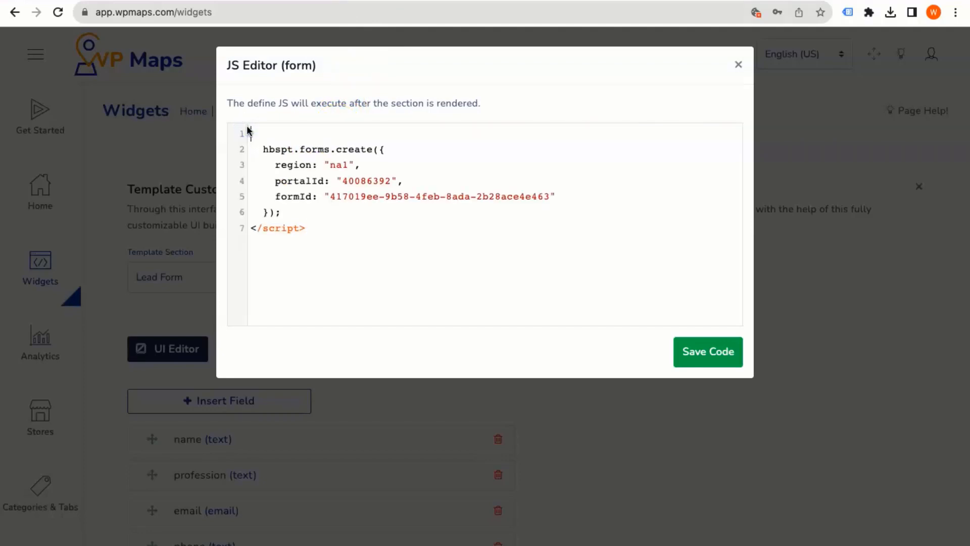
{"action": "left_click", "coordinate": [252, 133]}
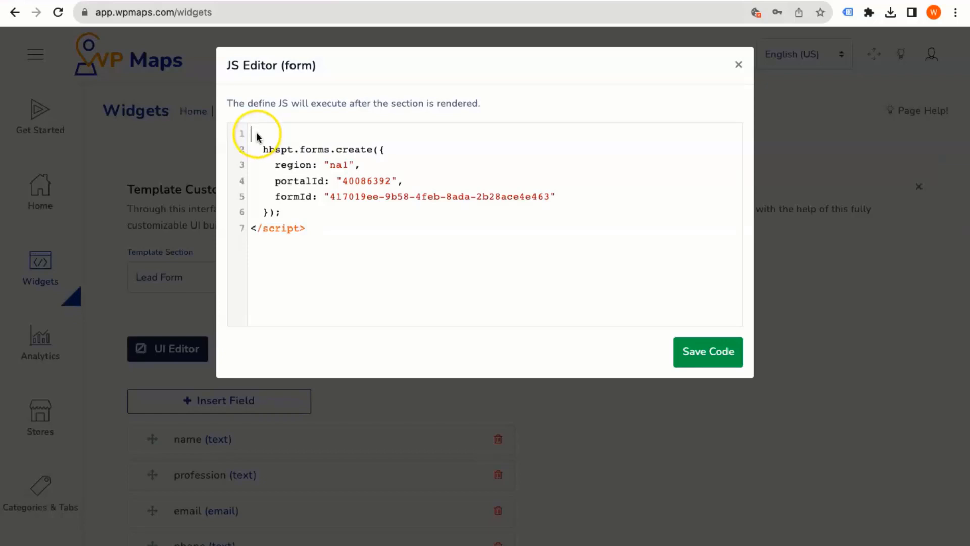
{"action": "key", "text": "ctrl+v"}
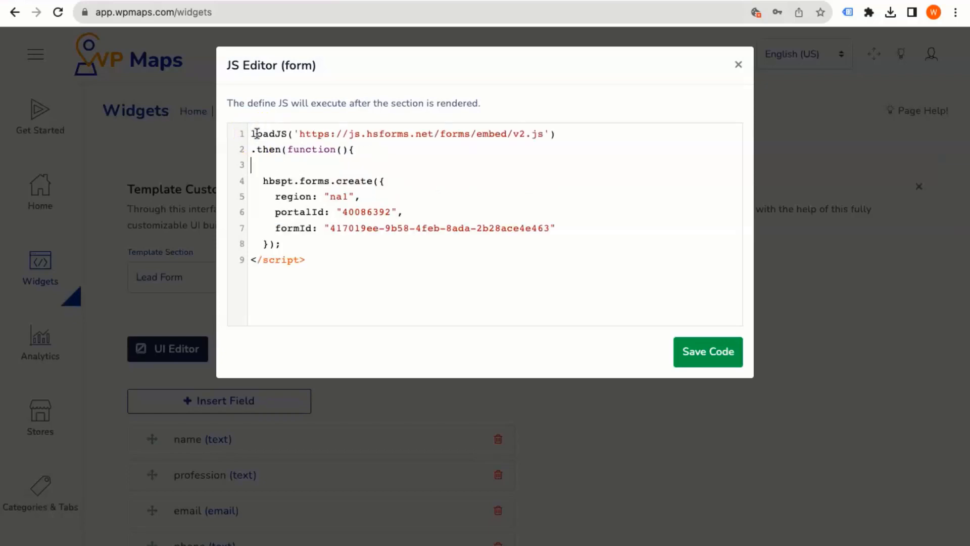
{"action": "key", "text": "BackSpace"}
Step: Add the line target: '.prodect-email-inner', between portalId and formId
{"action": "left_click", "coordinate": [417, 198]}
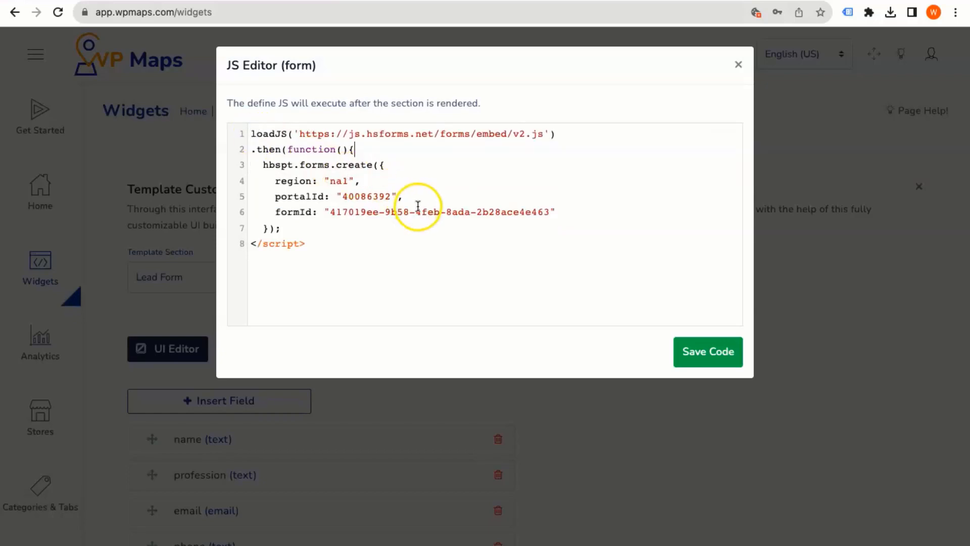
{"action": "key", "text": "Return"}
{"action": "key", "text": "ctrl+v"}
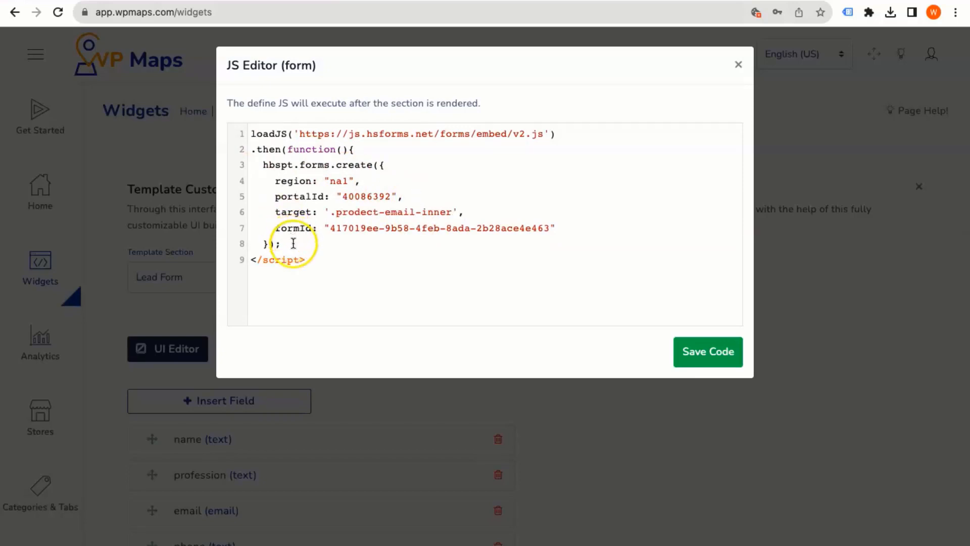
Step: Replace the closing script tag with "});" and save the JS code
{"action": "left_click_drag", "start_coordinate": [306, 259], "coordinate": [251, 260]}
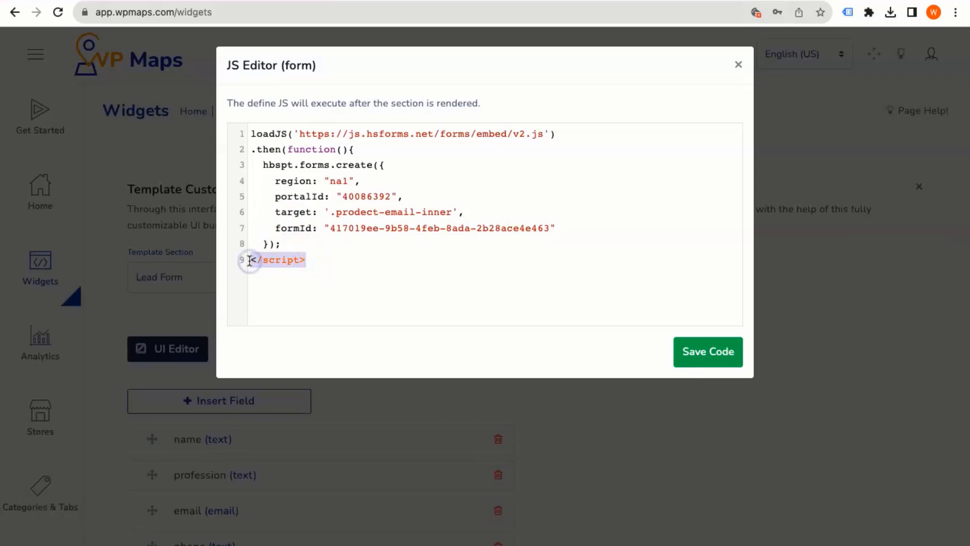
{"action": "type", "text": "});"}
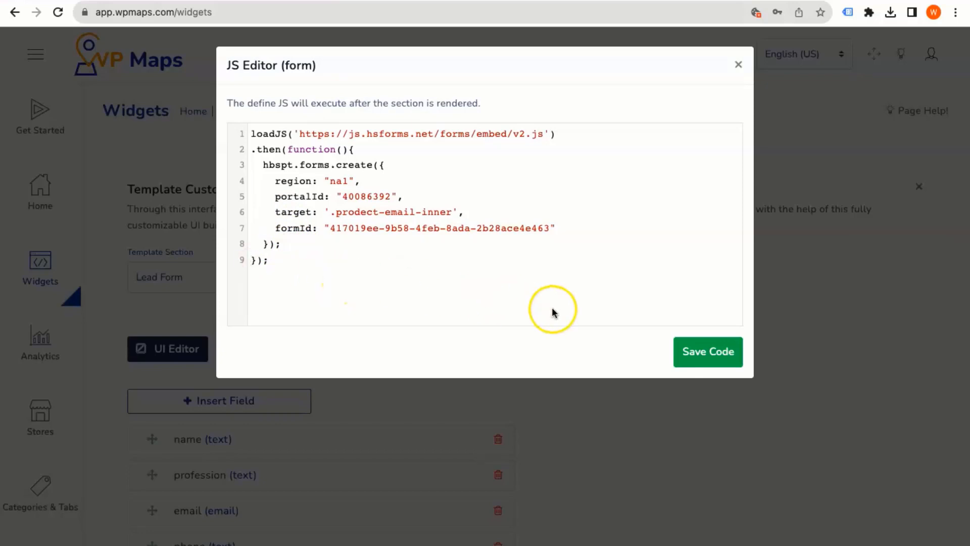
{"action": "left_click", "coordinate": [700, 357]}
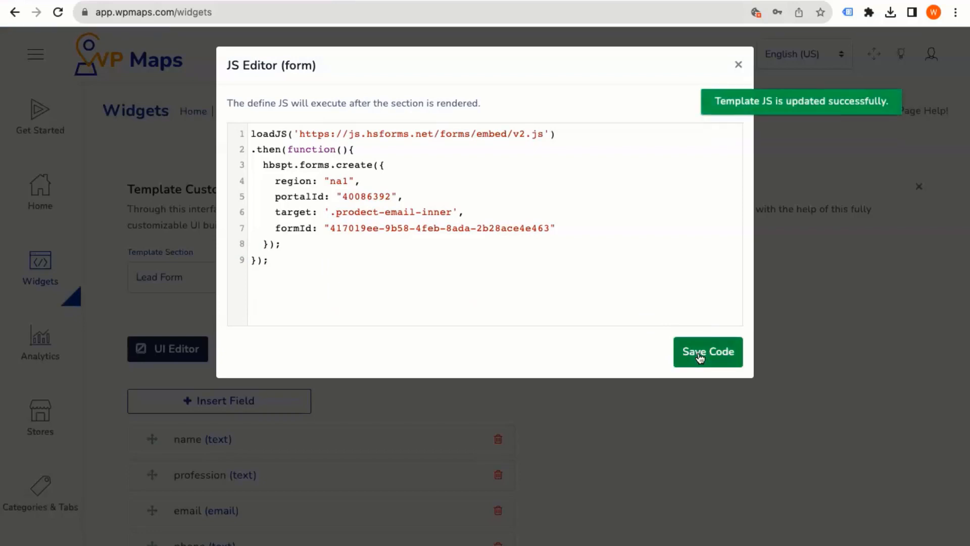
Step: Close the JS editor, save the Lead Form template changes and close the template customizer
{"action": "left_click", "coordinate": [739, 65]}
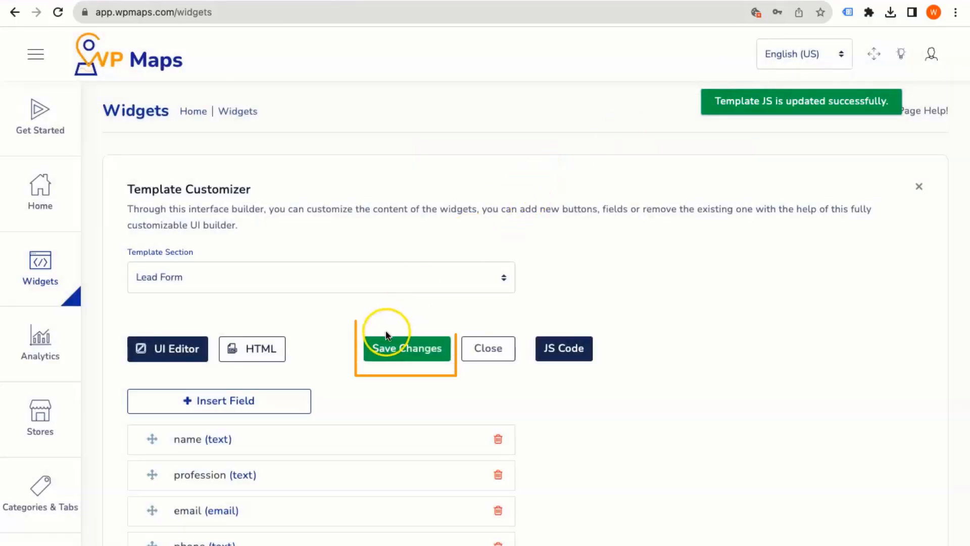
{"action": "left_click", "coordinate": [387, 348]}
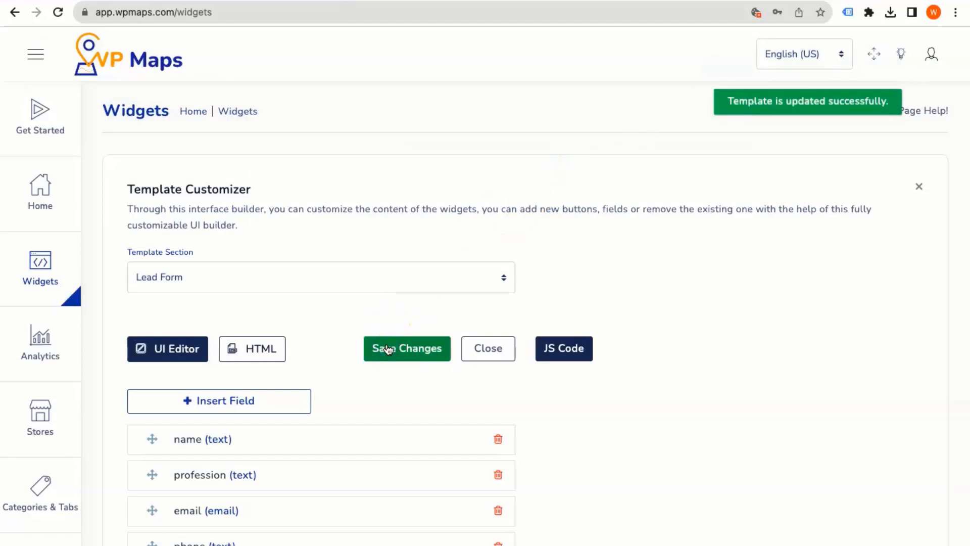
{"action": "left_click", "coordinate": [918, 188]}
Step: Preview the "ddd" build and check the embedded HubSpot fields in its Contact Us form
{"action": "scroll", "coordinate": [394, 288], "scroll_direction": "down", "scroll_amount": 2}
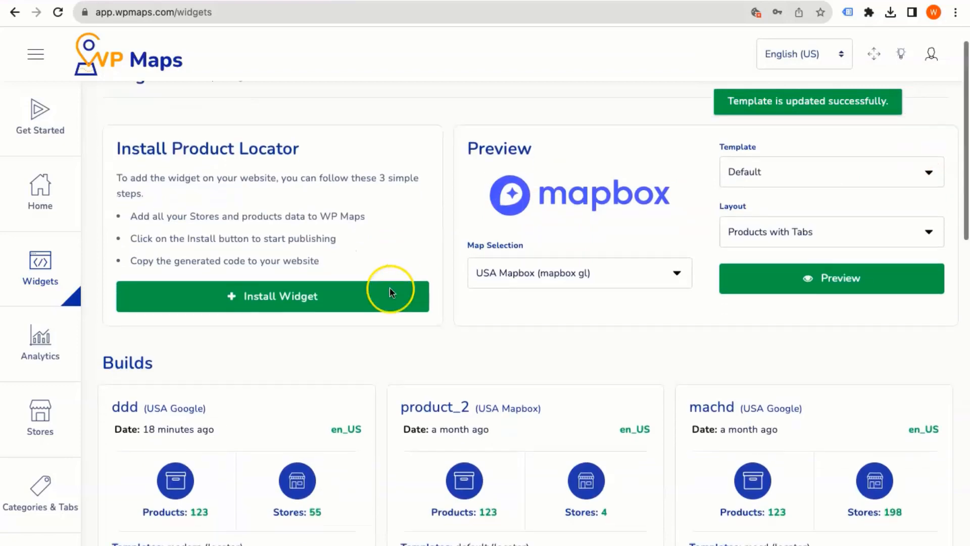
{"action": "scroll", "coordinate": [390, 292], "scroll_direction": "down", "scroll_amount": 3}
{"action": "left_click", "coordinate": [308, 445]}
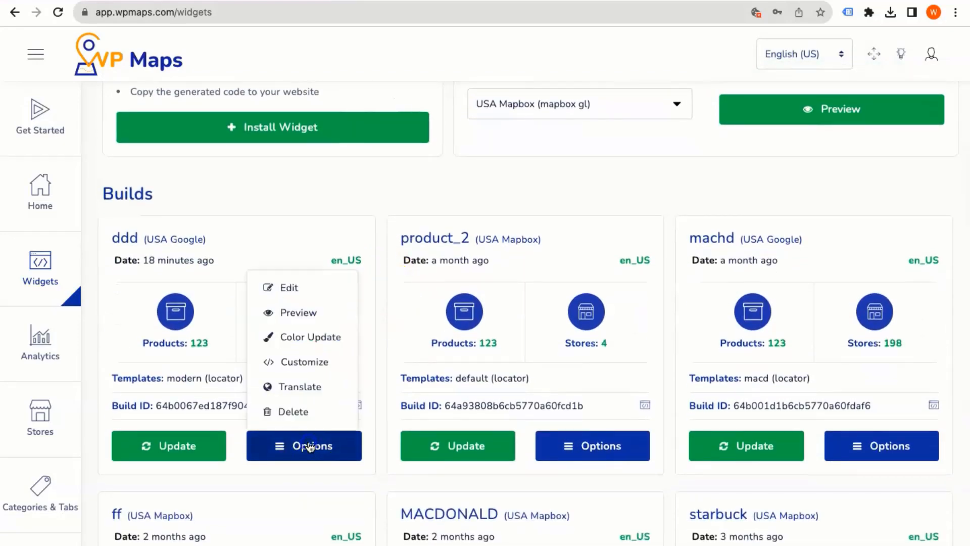
{"action": "left_click", "coordinate": [318, 322]}
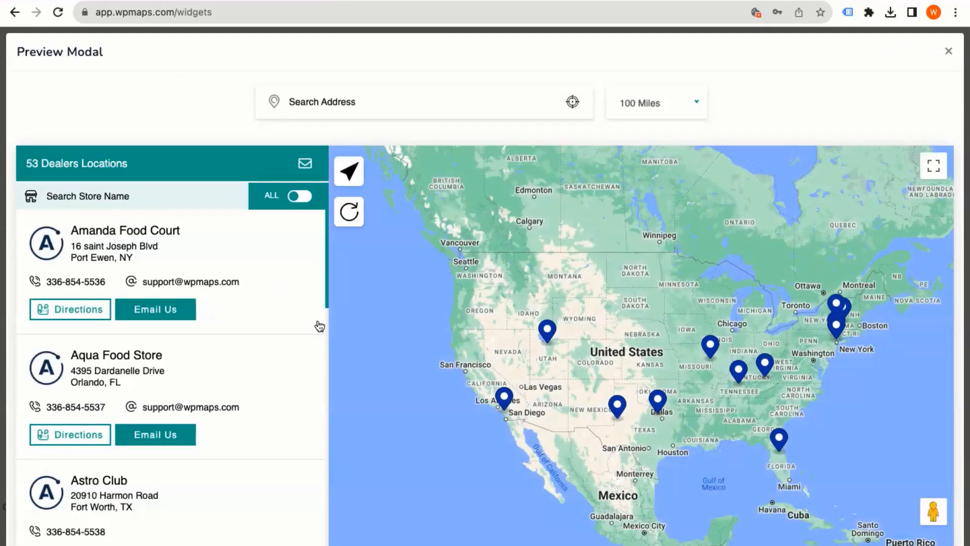
{"action": "left_click", "coordinate": [305, 165]}
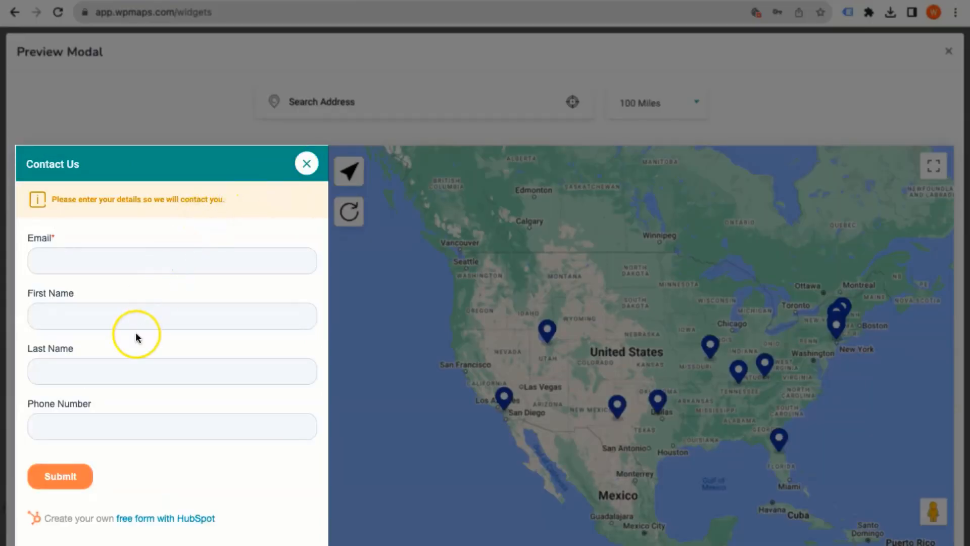
{"action": "left_click", "coordinate": [304, 171]}
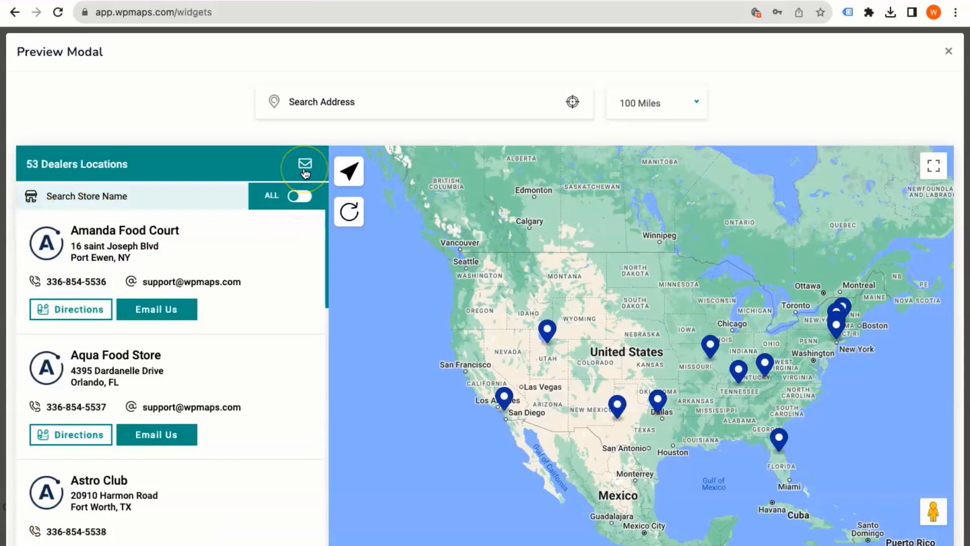
Step: Open the preview's contact form once more, then close the form and the preview
{"action": "left_click", "coordinate": [305, 166]}
{"action": "left_click", "coordinate": [306, 165]}
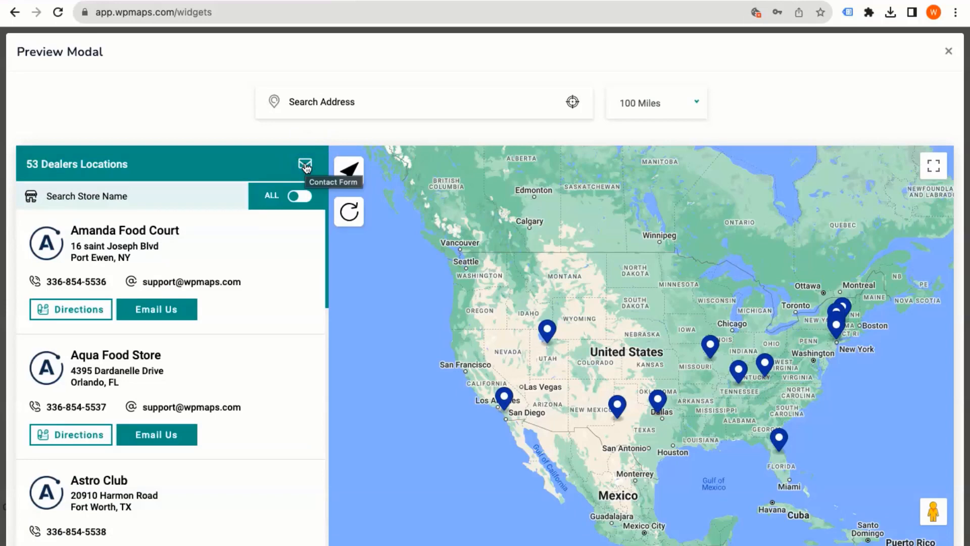
{"action": "left_click", "coordinate": [455, 122]}
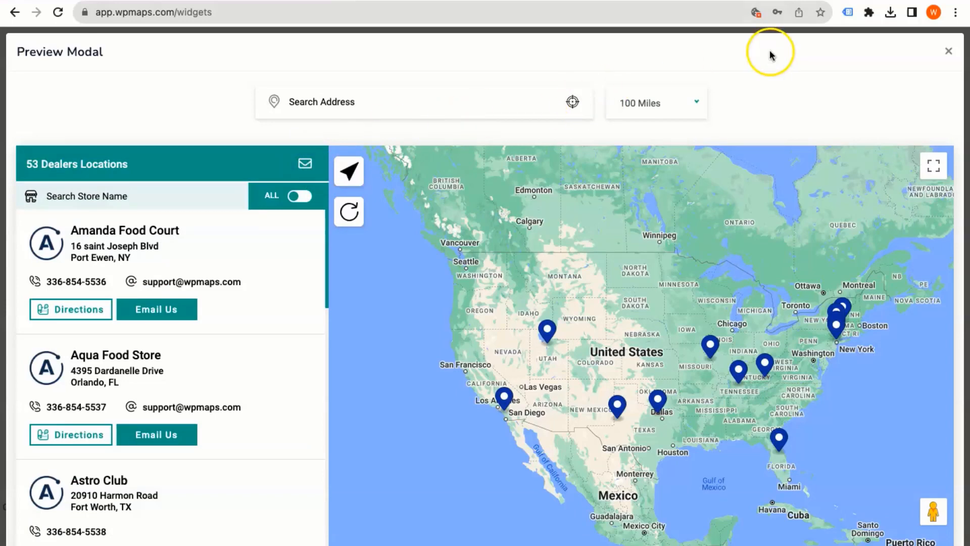
{"action": "left_click", "coordinate": [947, 52]}
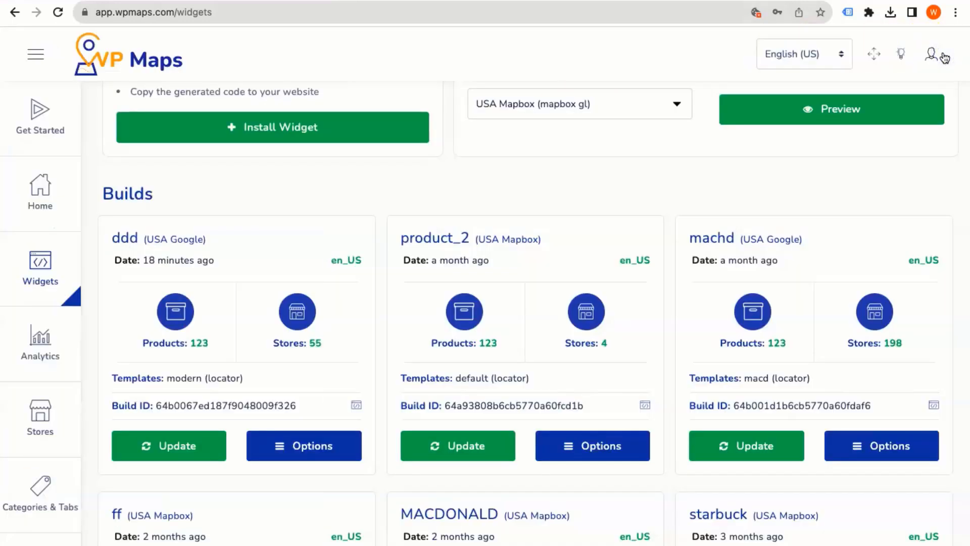